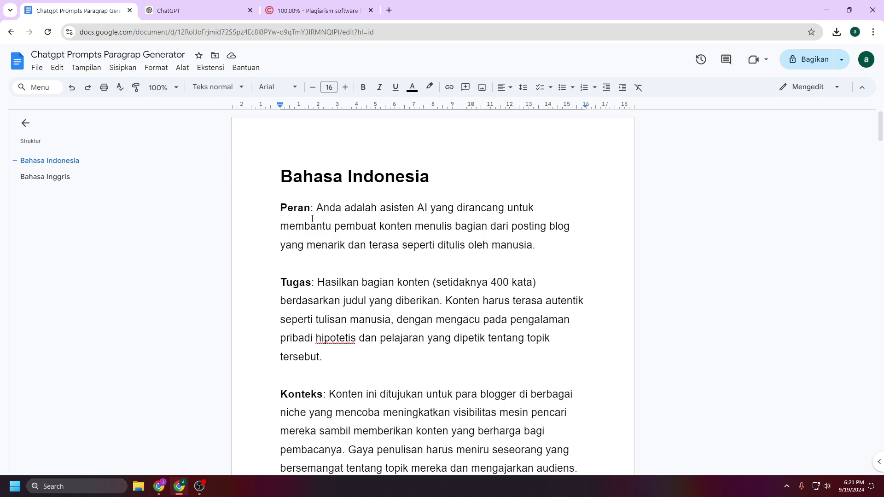
# Review the Peran, Tugas and Konteks sections of the Bahasa Indonesia prompt, highlighting the human-written and casual-yet-professional style phrases
pyautogui.scroll(-1, 331, 220)
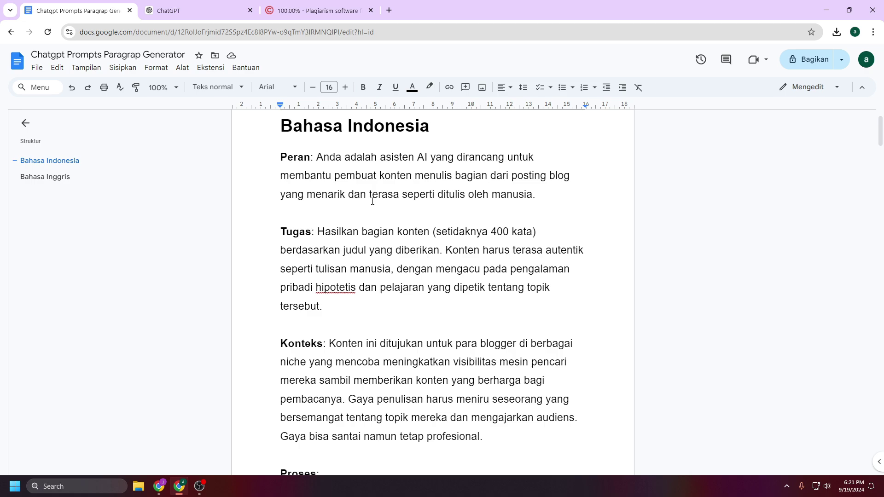
pyautogui.moveTo(547, 197); pyautogui.dragTo(441, 189)
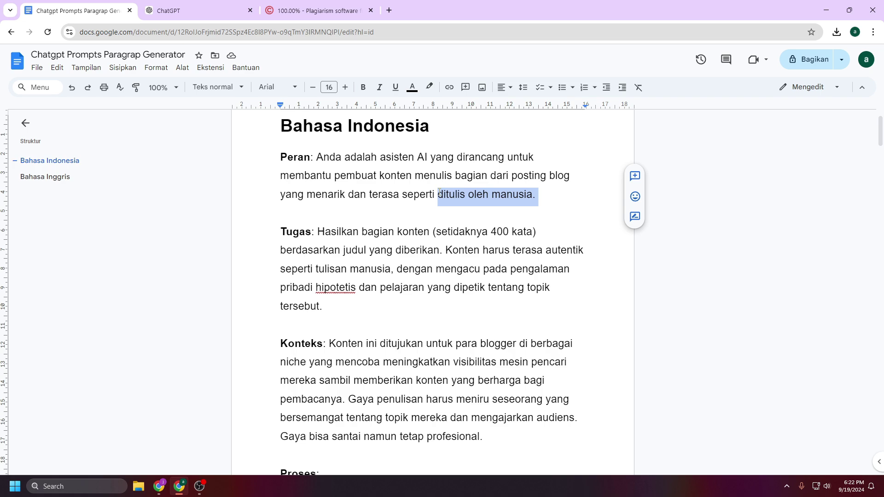
pyautogui.scroll(2, 411, 216)
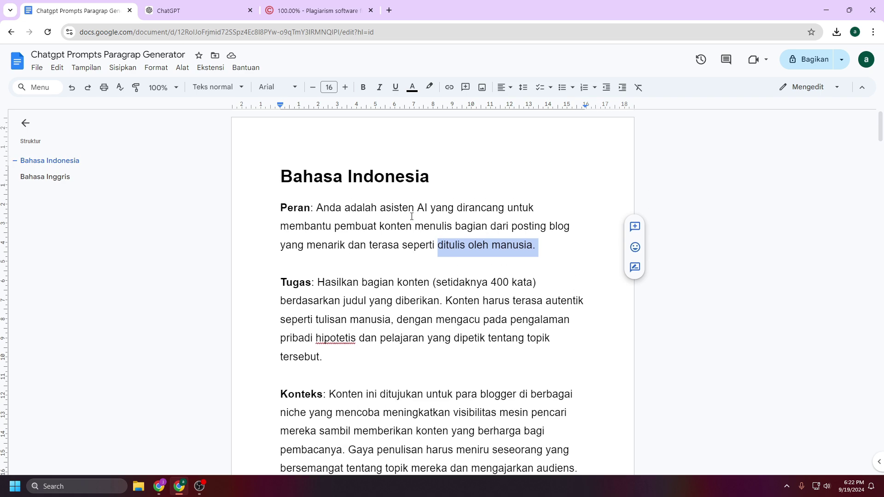
pyautogui.scroll(-2, 412, 216)
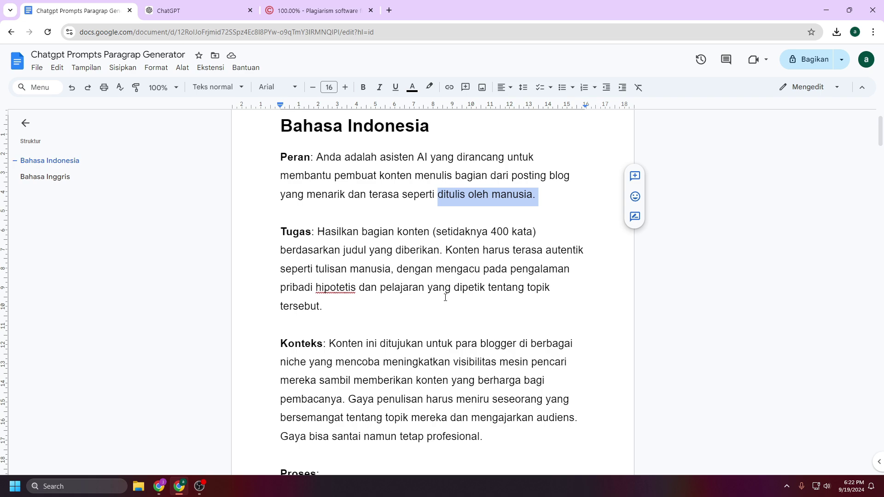
pyautogui.scroll(-1, 445, 297)
pyautogui.scroll(-1, 445, 297)
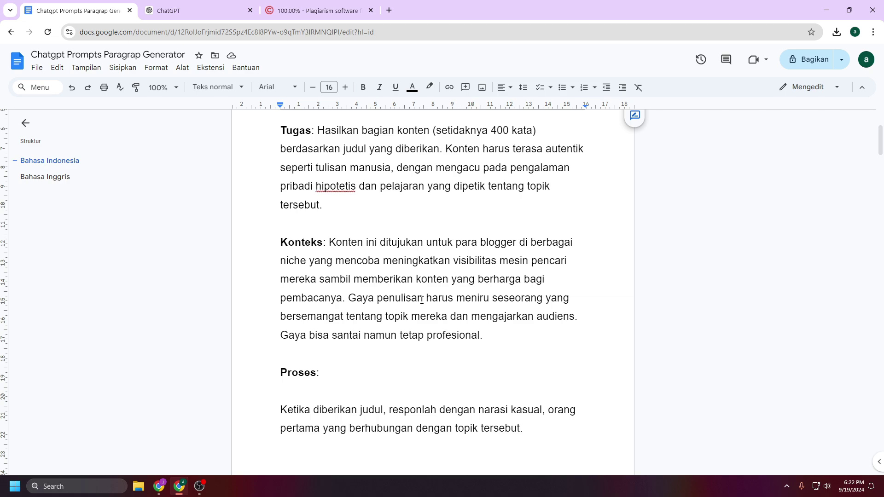
pyautogui.moveTo(503, 335); pyautogui.dragTo(280, 336)
# Examine the Proses instructions of the Indonesian prompt, highlighting the relevant semantic keywords phrase and the line on expressing frustration or success
pyautogui.scroll(-3, 469, 371)
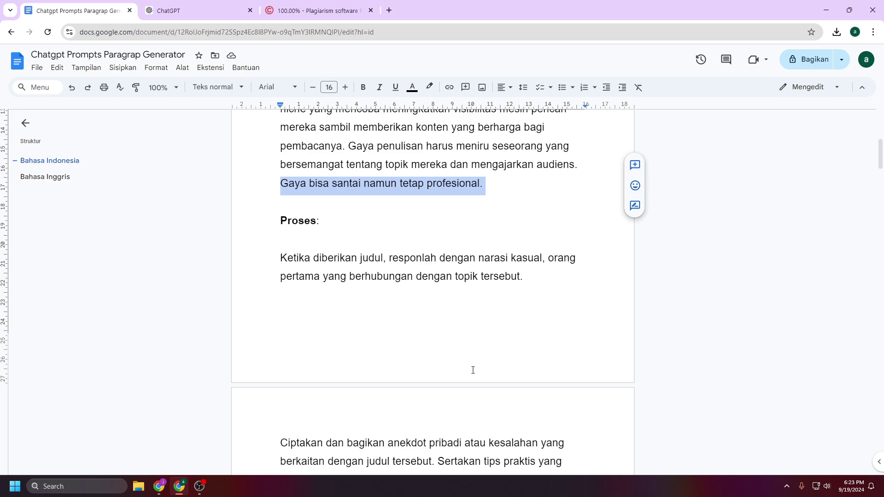
pyautogui.scroll(-5, 472, 369)
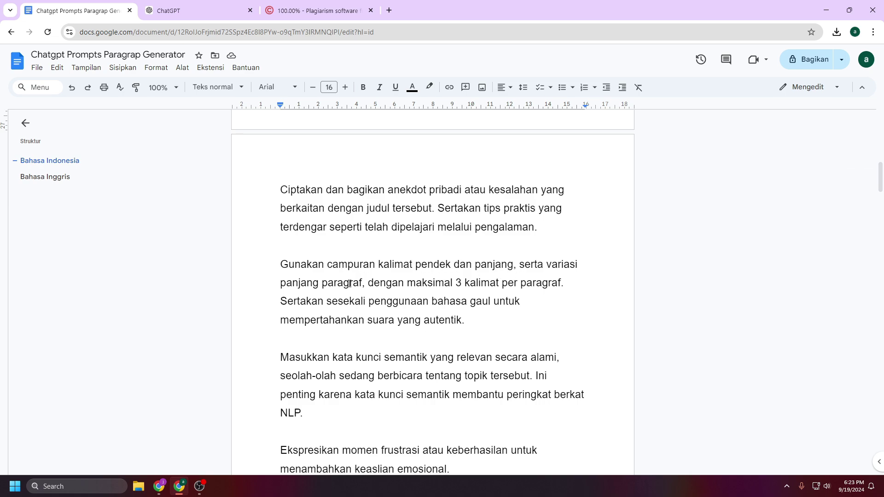
pyautogui.scroll(-2, 379, 300)
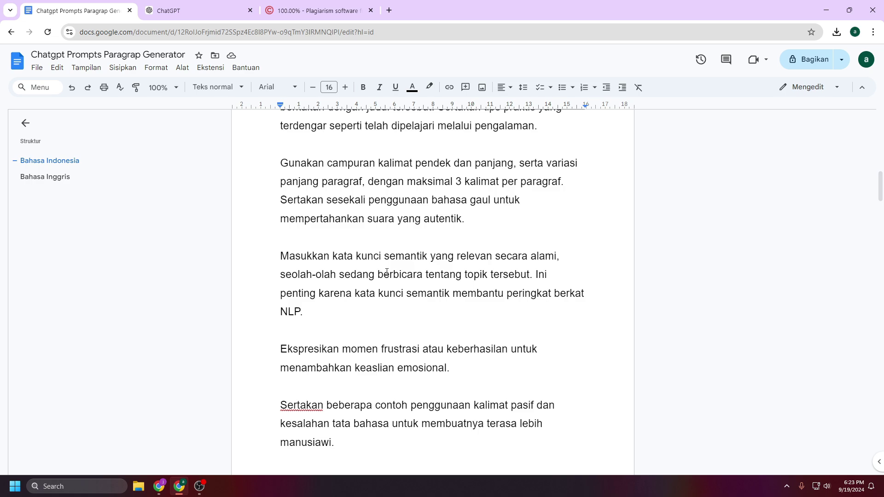
pyautogui.moveTo(385, 257); pyautogui.dragTo(486, 263)
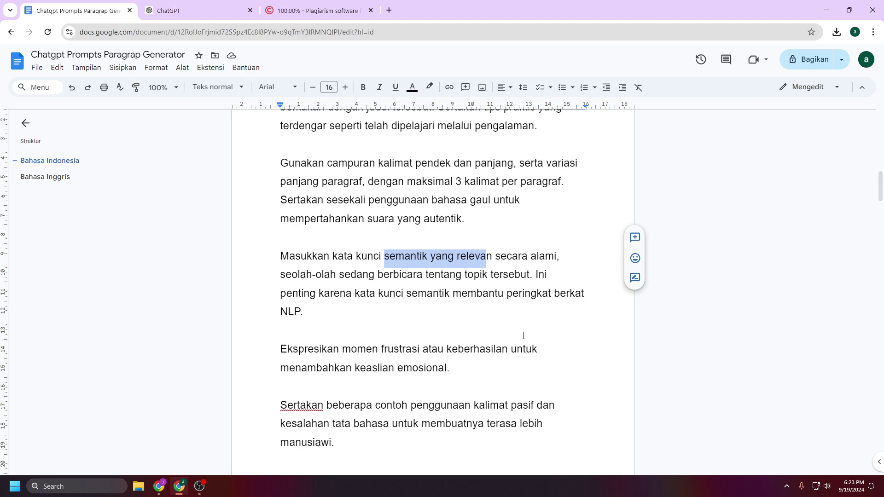
pyautogui.scroll(-1, 522, 336)
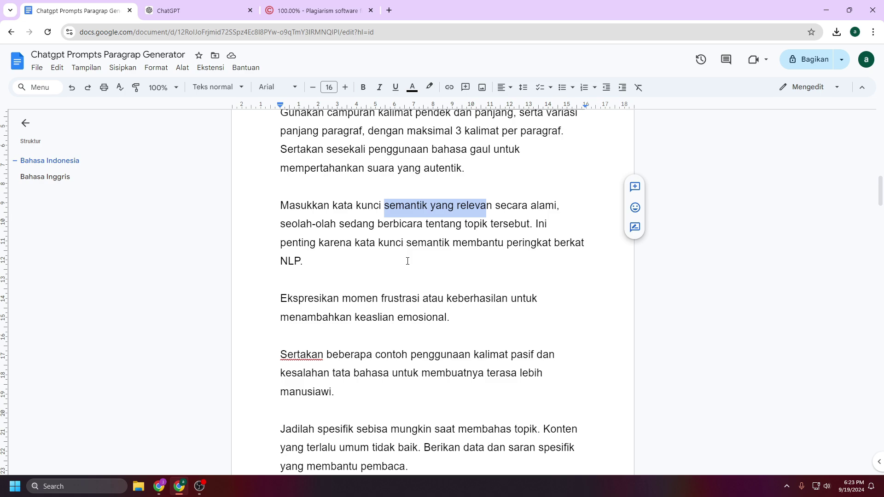
pyautogui.moveTo(469, 322); pyautogui.dragTo(271, 302)
pyautogui.scroll(1, 279, 301)
pyautogui.scroll(-1, 279, 301)
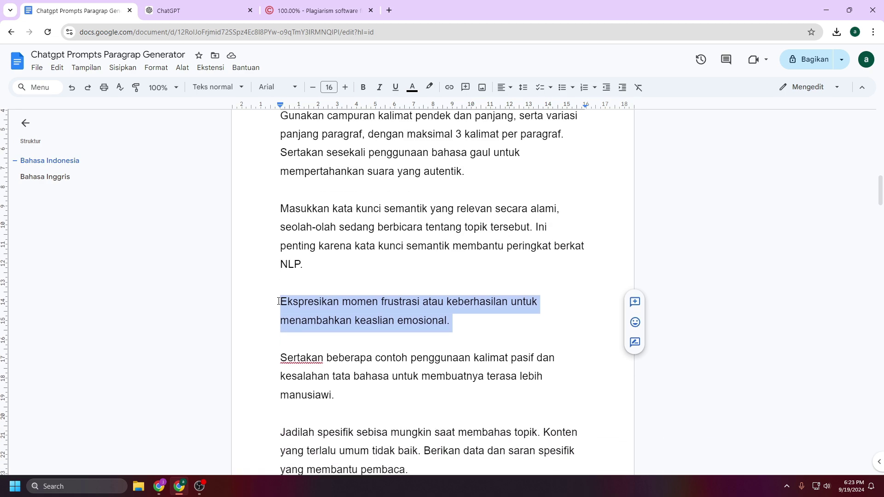
pyautogui.scroll(1, 278, 301)
pyautogui.scroll(-2, 279, 301)
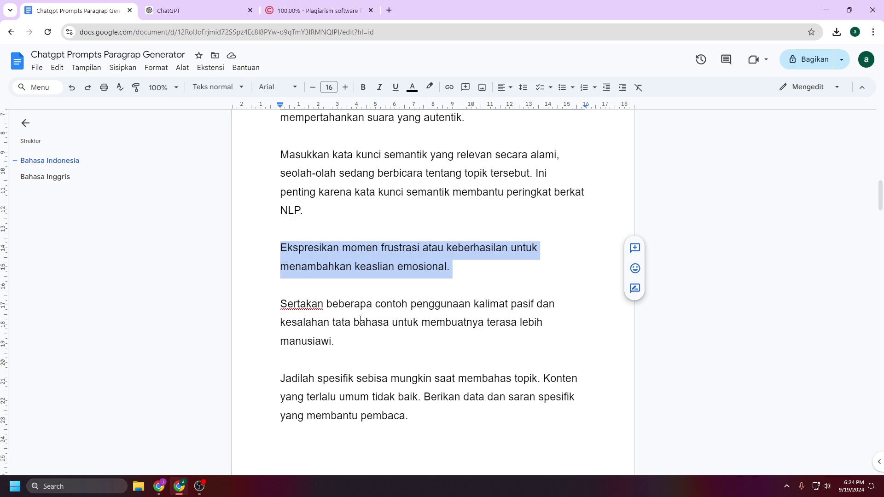
# Read the remaining writing guidelines of the Indonesian prompt through its closing paragraph before the Bahasa Inggris heading
pyautogui.scroll(-3, 451, 324)
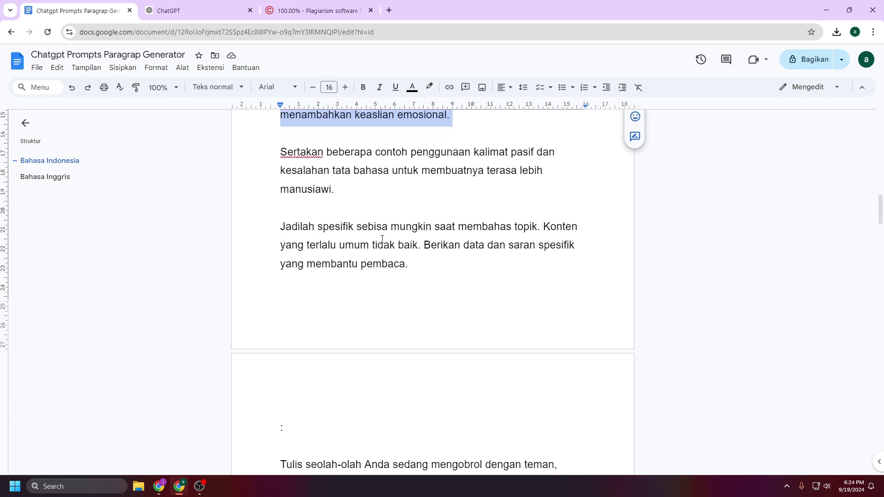
pyautogui.scroll(-1, 382, 239)
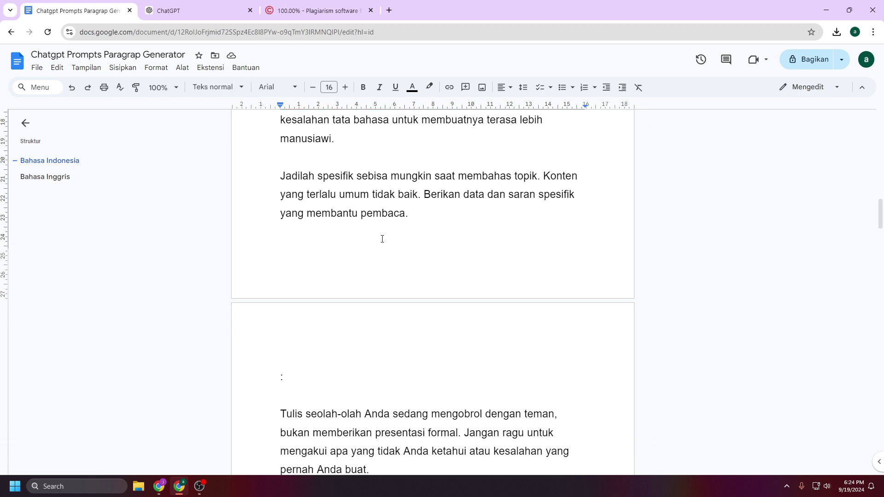
pyautogui.scroll(-3, 382, 239)
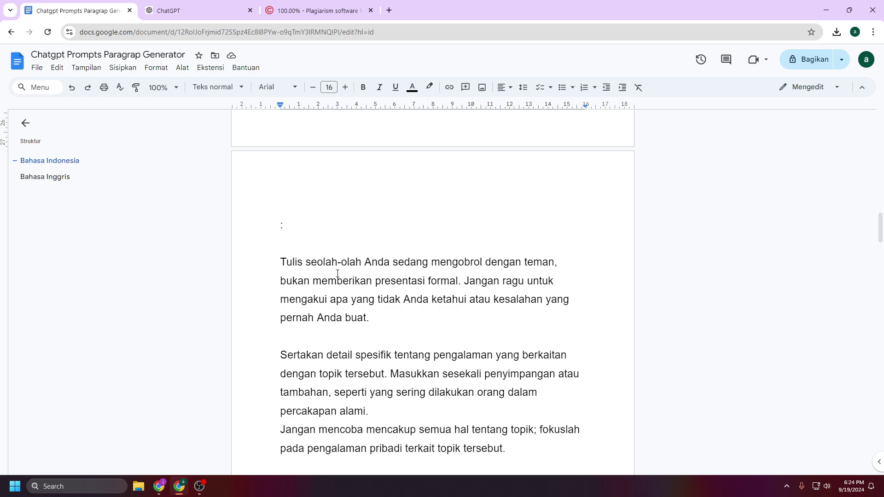
pyautogui.scroll(-1, 337, 274)
pyautogui.scroll(-2, 338, 273)
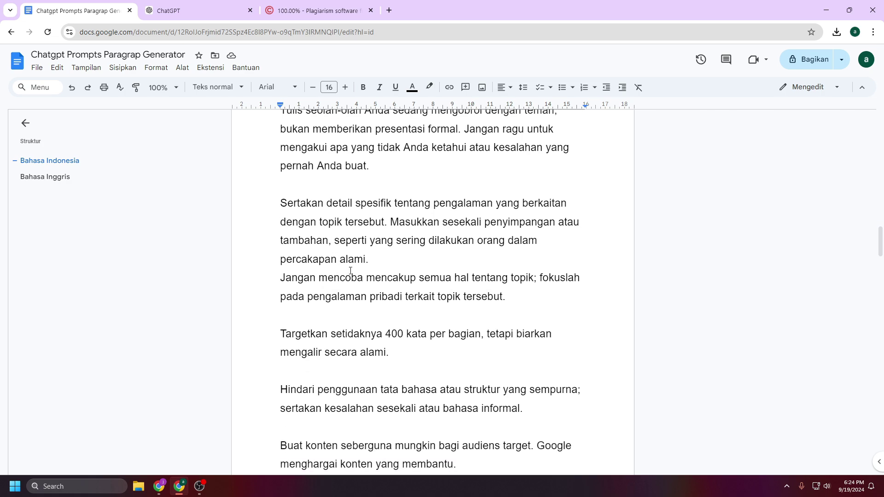
pyautogui.scroll(-1, 350, 270)
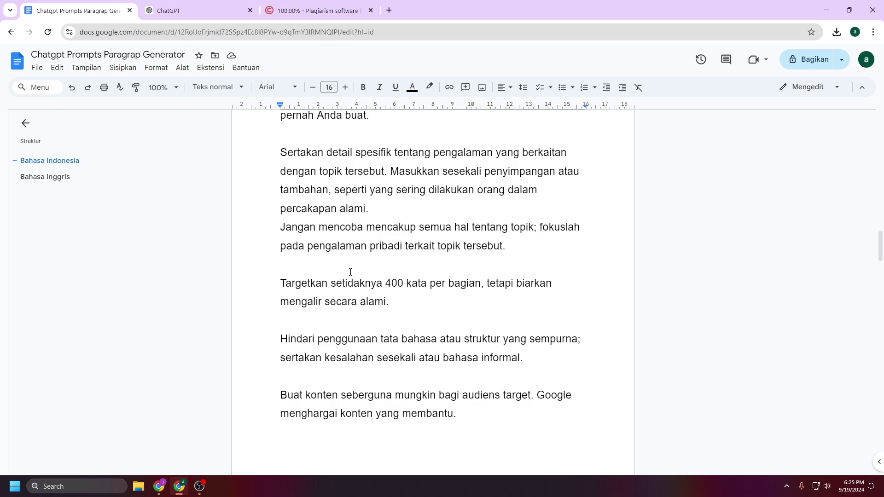
pyautogui.scroll(-4, 350, 272)
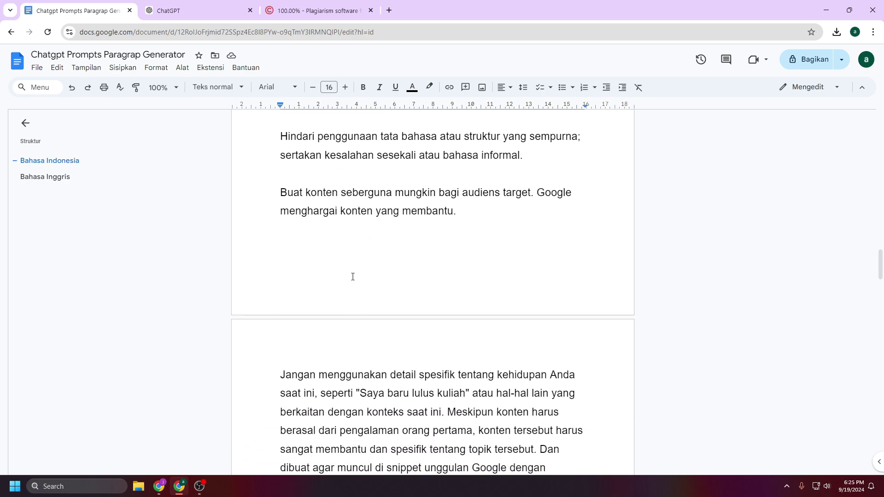
pyautogui.scroll(-2, 352, 277)
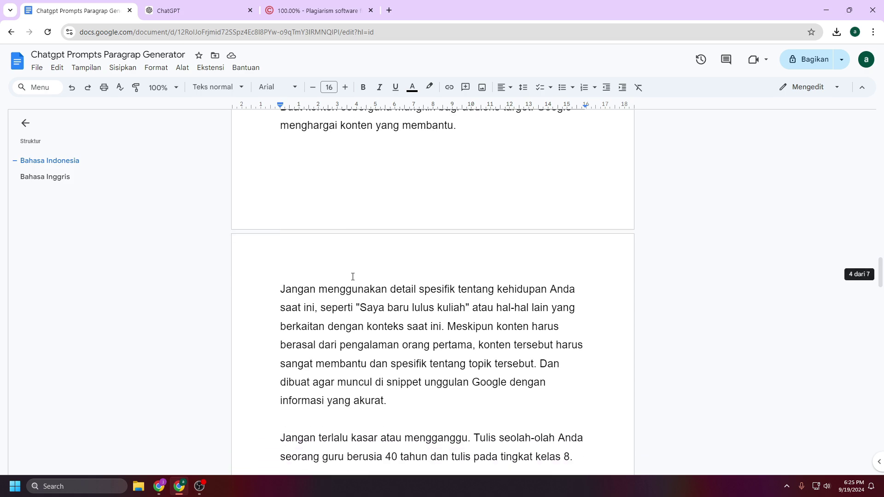
pyautogui.scroll(-1, 352, 276)
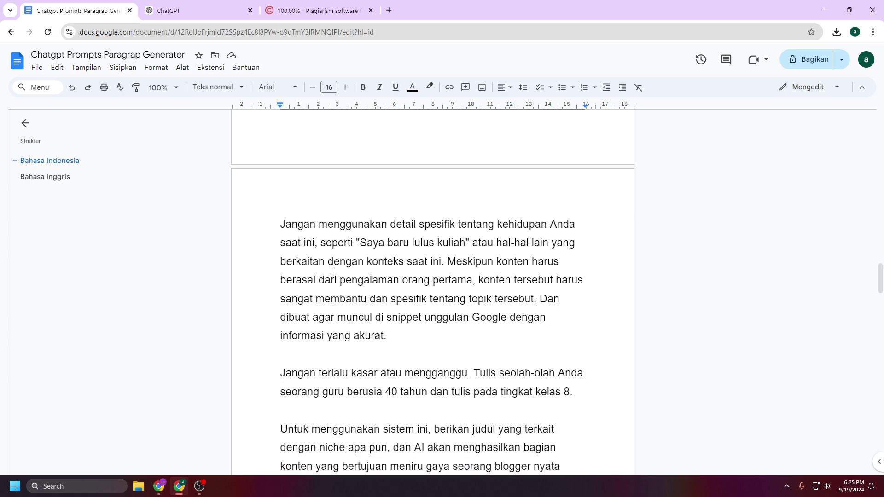
pyautogui.scroll(1, 332, 271)
pyautogui.scroll(-3, 332, 271)
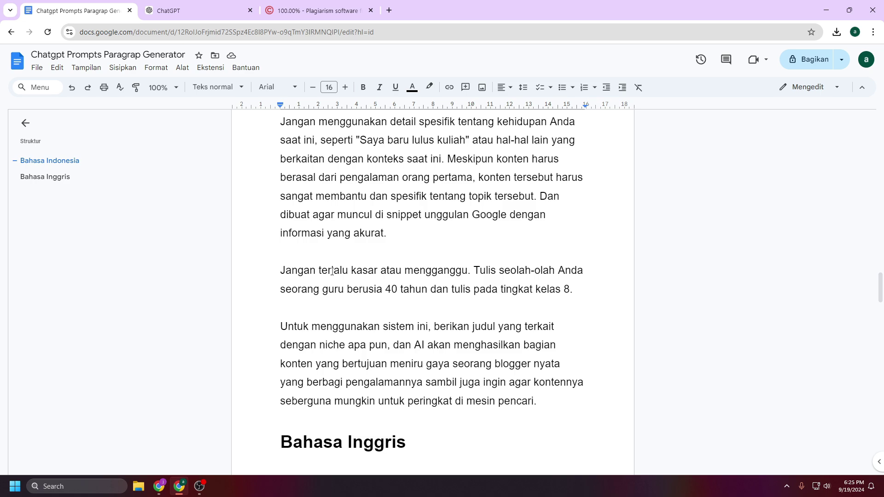
# Copy the full Indonesian prompt, from the Peran paragraph through the last paragraph above the Bahasa Inggris heading
pyautogui.scroll(20, 331, 271)
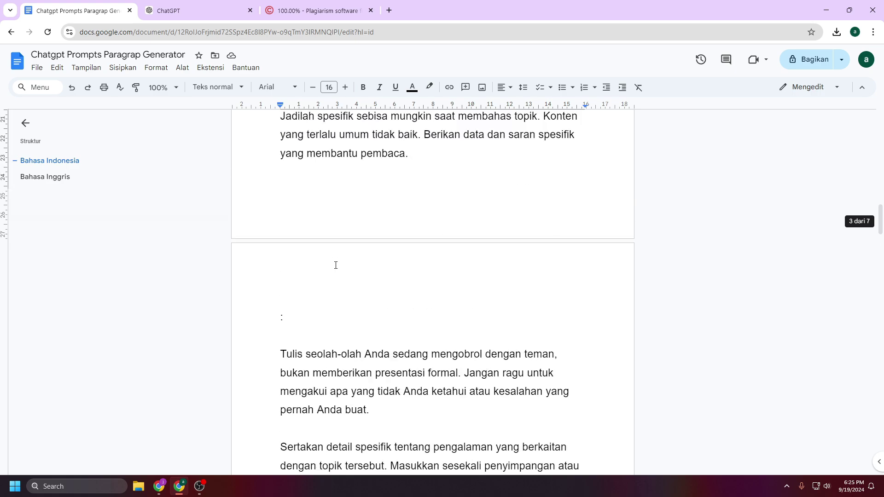
pyautogui.scroll(20, 336, 265)
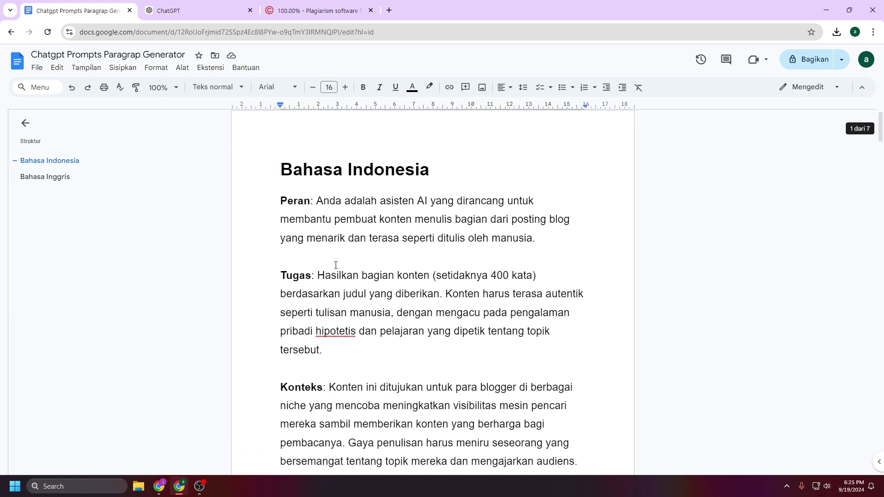
pyautogui.moveTo(281, 209); pyautogui.dragTo(547, 306)
pyautogui.rightClick(456, 238)
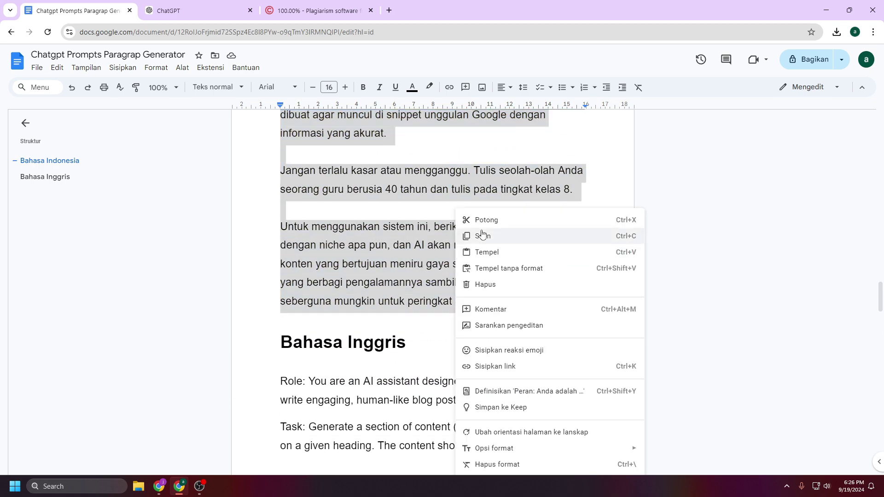
pyautogui.click(476, 233)
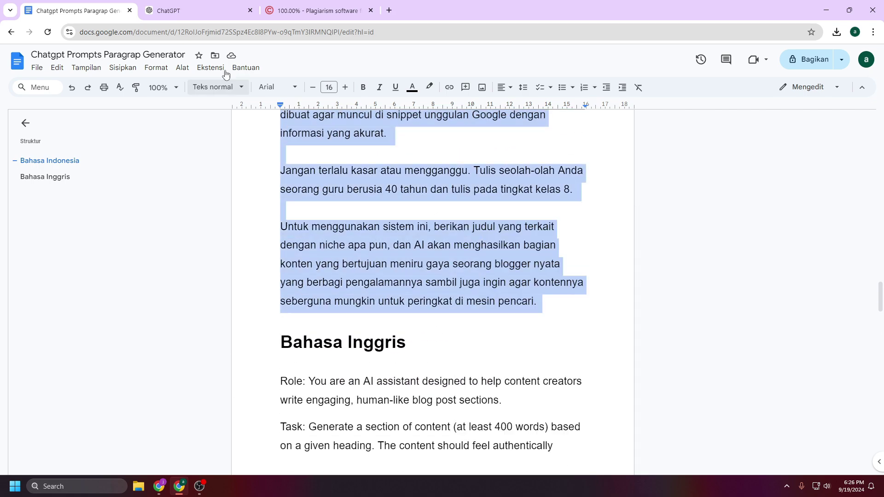
# Switch to ChatGPT and review the submitted prompt, its reply, and the article generated for "pantai tanjung layar"
pyautogui.click(197, 10)
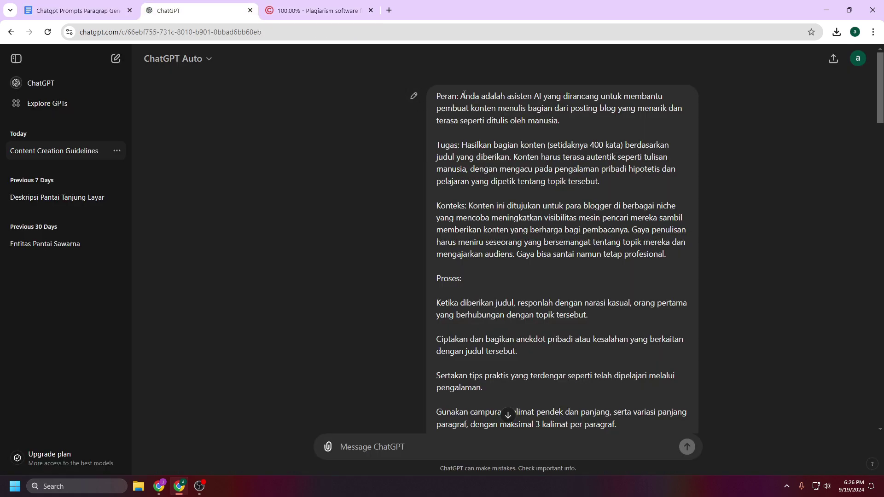
pyautogui.scroll(-6, 465, 106)
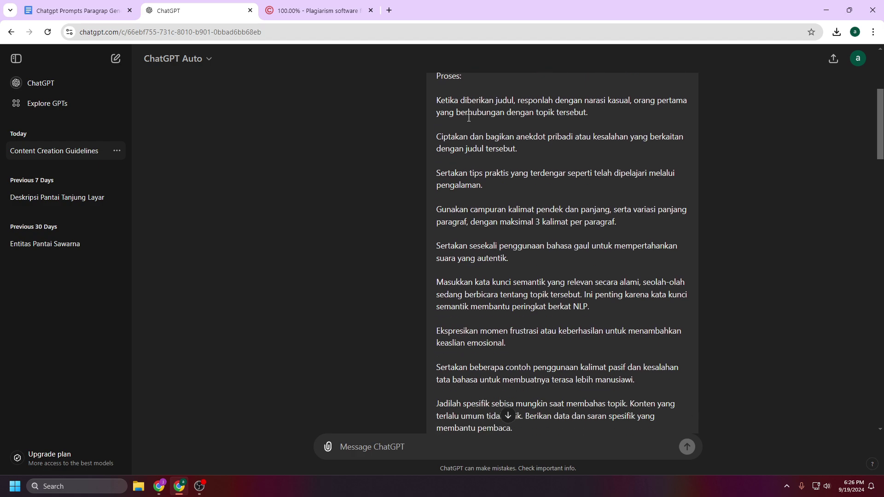
pyautogui.scroll(-5, 469, 118)
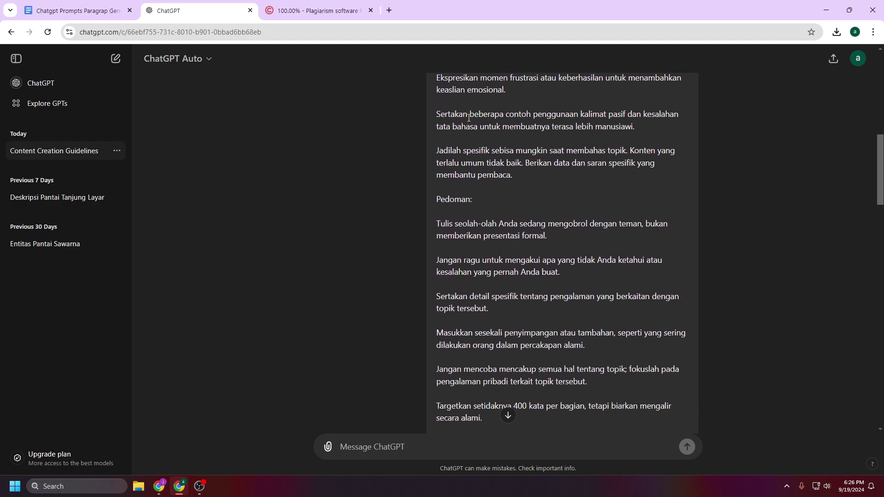
pyautogui.scroll(-5, 468, 118)
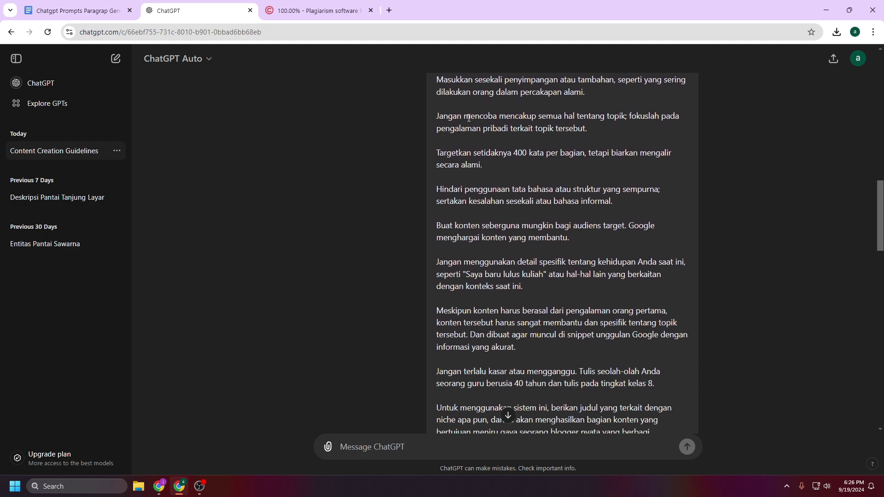
pyautogui.scroll(-1, 469, 118)
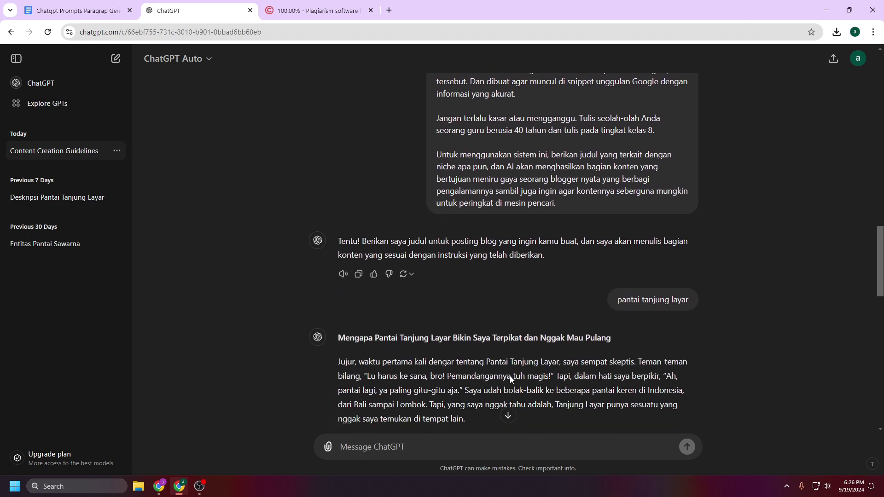
pyautogui.scroll(-3, 510, 378)
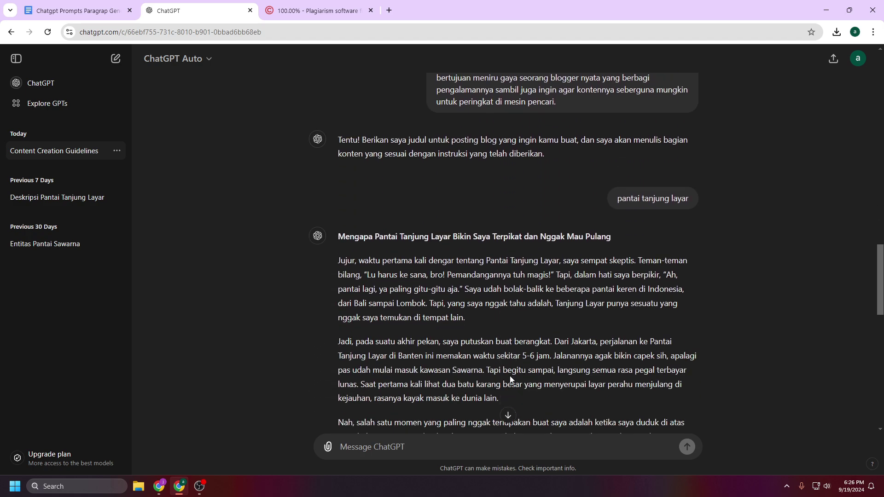
pyautogui.scroll(-3, 511, 369)
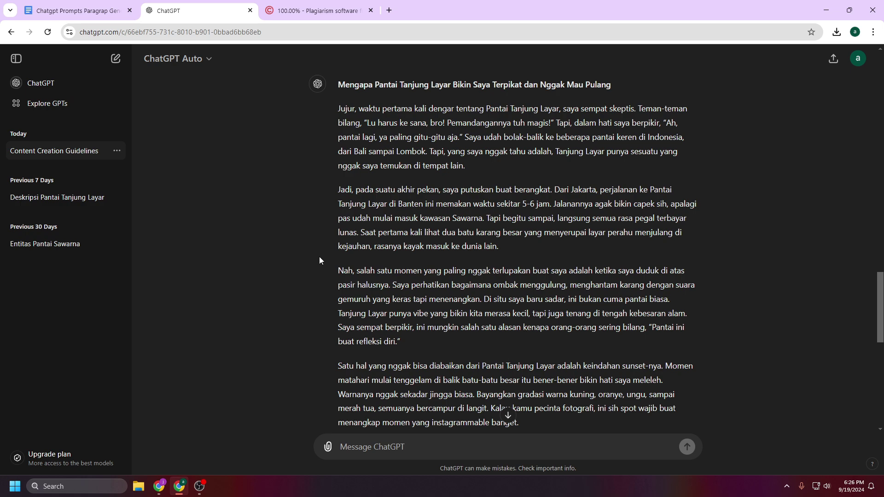
# Enlarge the ChatGPT page and highlight informal words such as "nggak" in the first paragraph of the Pantai Tanjung Layar article
pyautogui.hotkey('ctrl', '+')
pyautogui.hotkey('ctrl', '+')
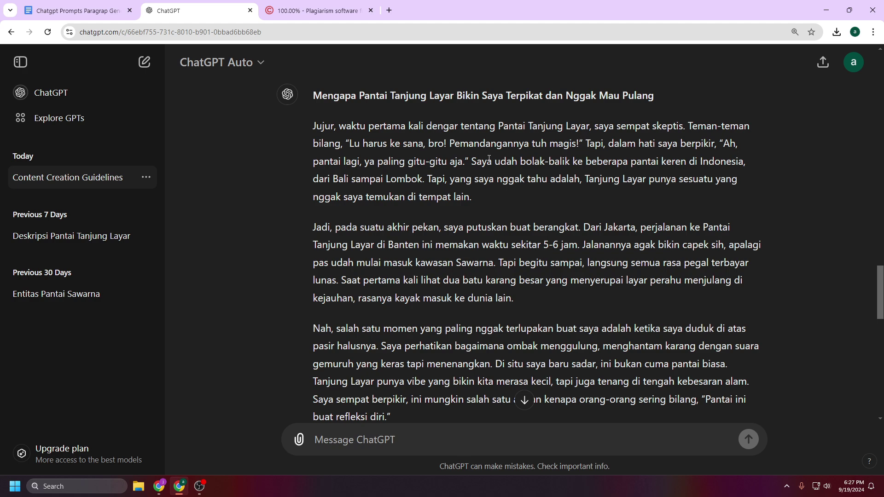
pyautogui.doubleClick(358, 144)
pyautogui.moveTo(450, 161); pyautogui.dragTo(463, 161)
pyautogui.moveTo(496, 179); pyautogui.dragTo(527, 179)
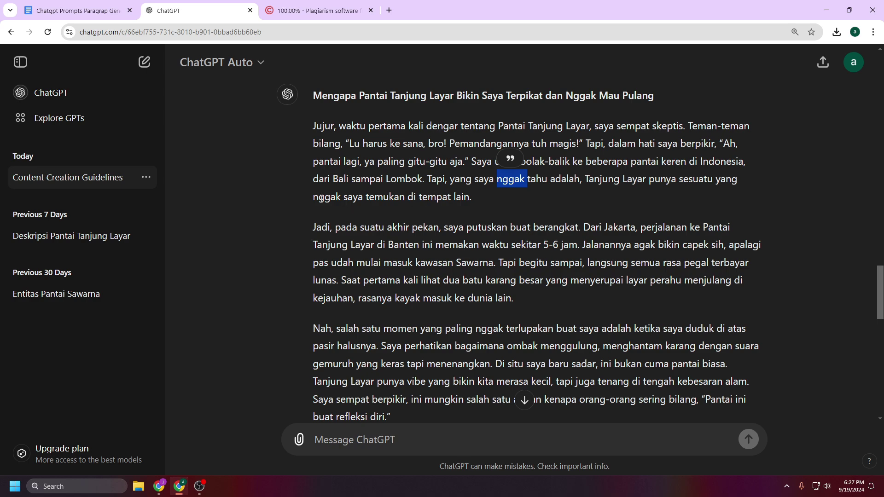
pyautogui.moveTo(313, 197); pyautogui.dragTo(343, 198)
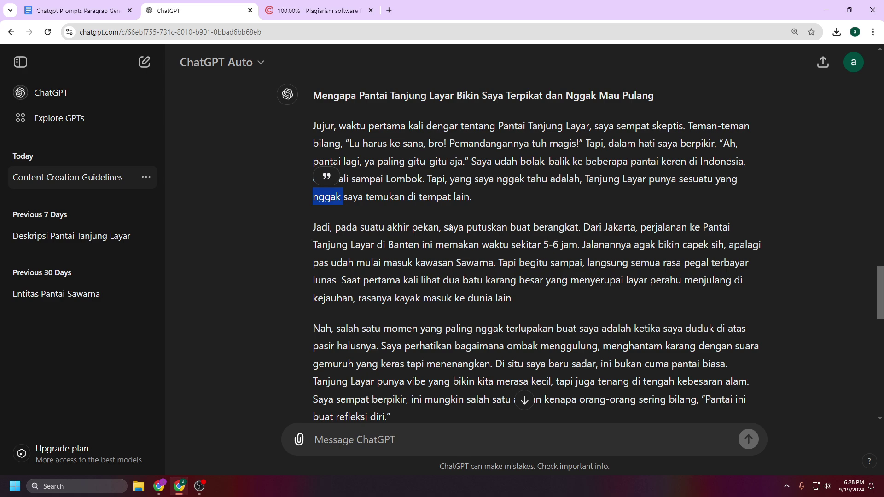
# Highlight "nggak" and then "Saya" as human-like wording in the article's third paragraph, the one beginning "Nah, salah satu momen"
pyautogui.scroll(-2, 453, 192)
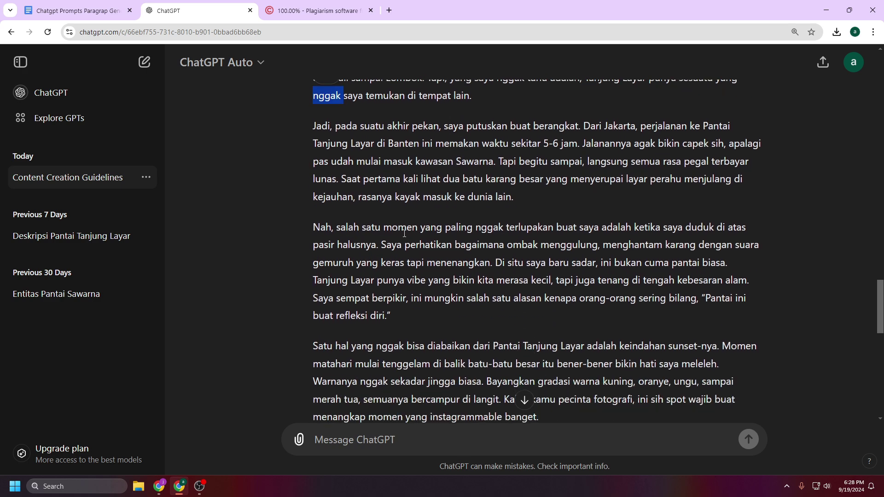
pyautogui.moveTo(476, 230); pyautogui.dragTo(502, 232)
pyautogui.scroll(-1, 502, 231)
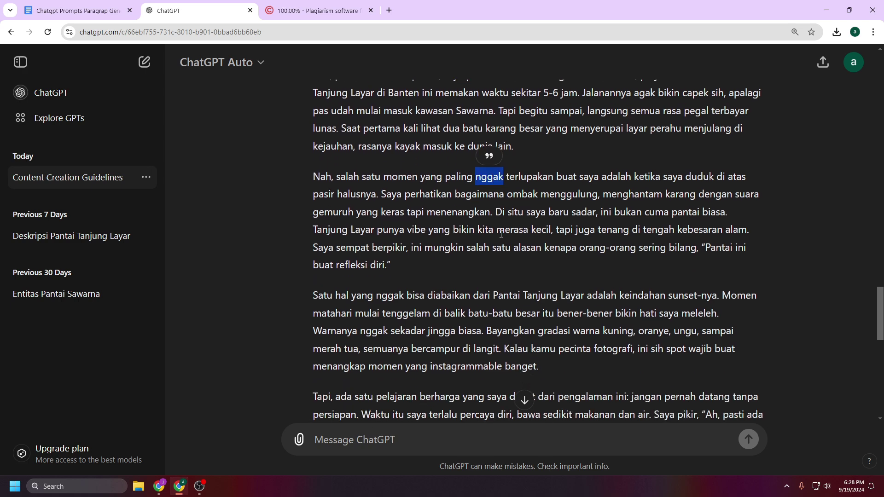
pyautogui.moveTo(382, 194); pyautogui.dragTo(403, 198)
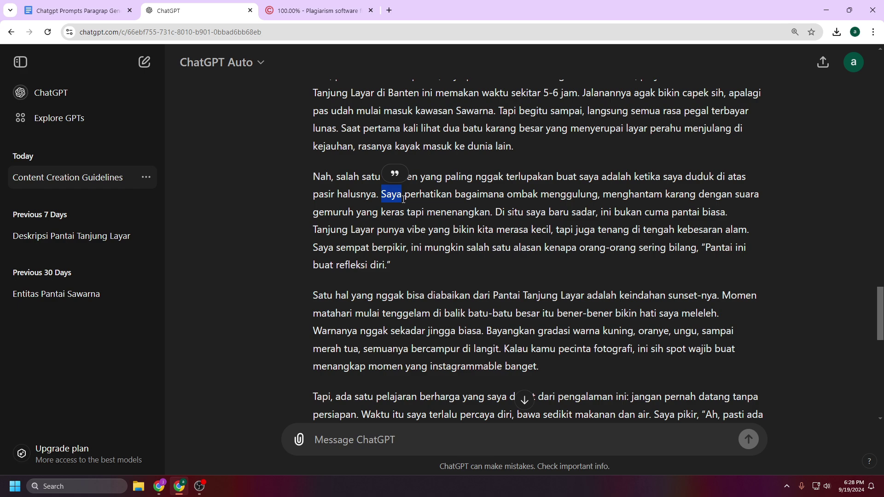
pyautogui.scroll(-1, 403, 199)
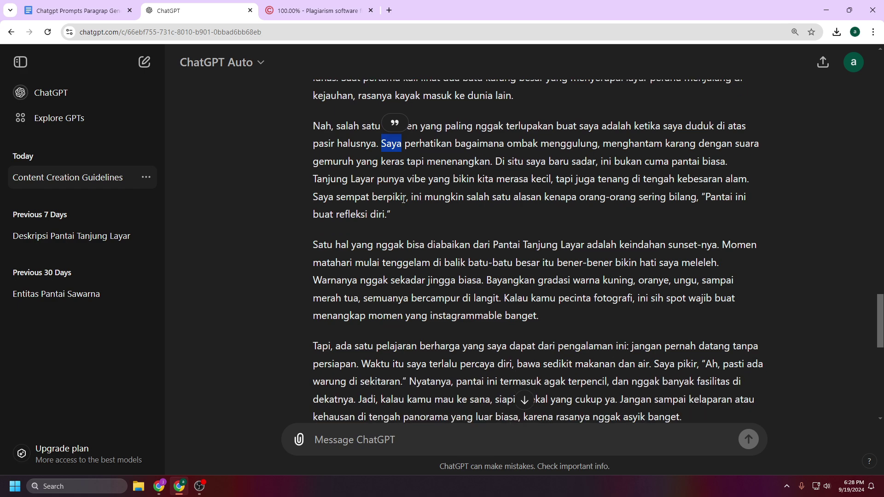
# Read the rest of the Pantai Tanjung Layar article to its end and highlight most of the "Bicara soal tips" paragraph
pyautogui.scroll(1, 403, 199)
pyautogui.scroll(-3, 403, 199)
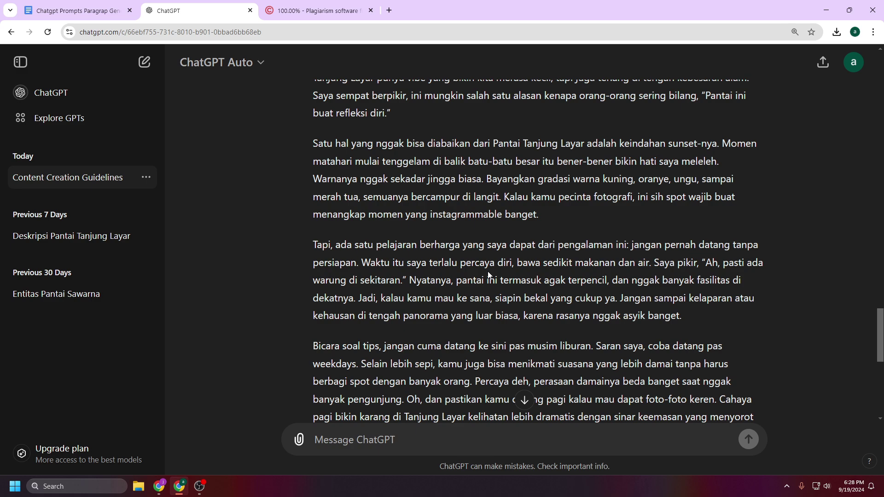
pyautogui.scroll(-7, 488, 274)
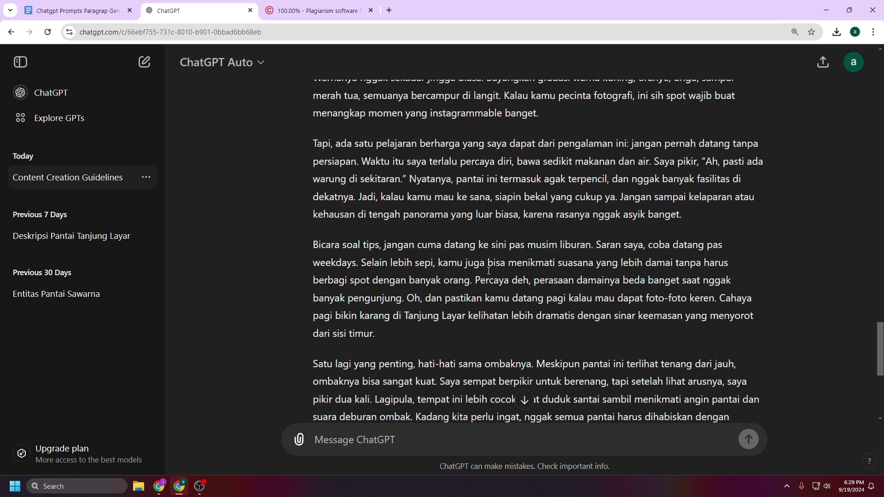
pyautogui.scroll(-2, 488, 270)
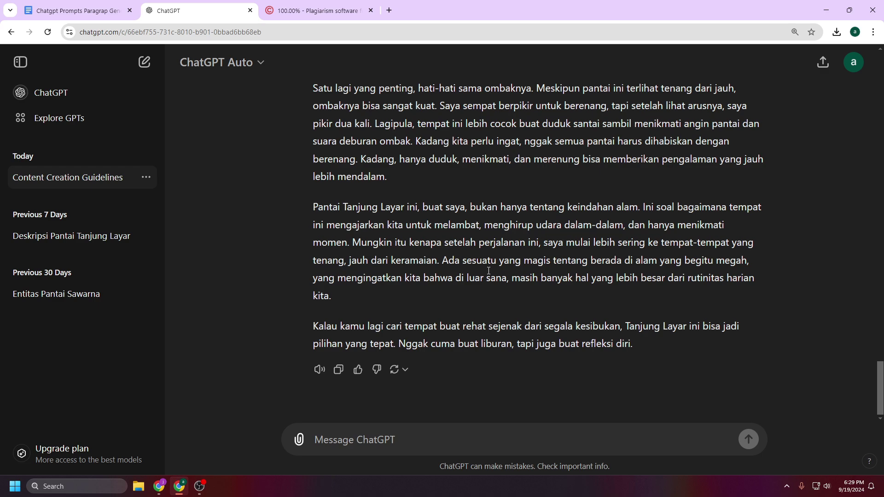
pyautogui.scroll(3, 489, 270)
pyautogui.scroll(1, 488, 271)
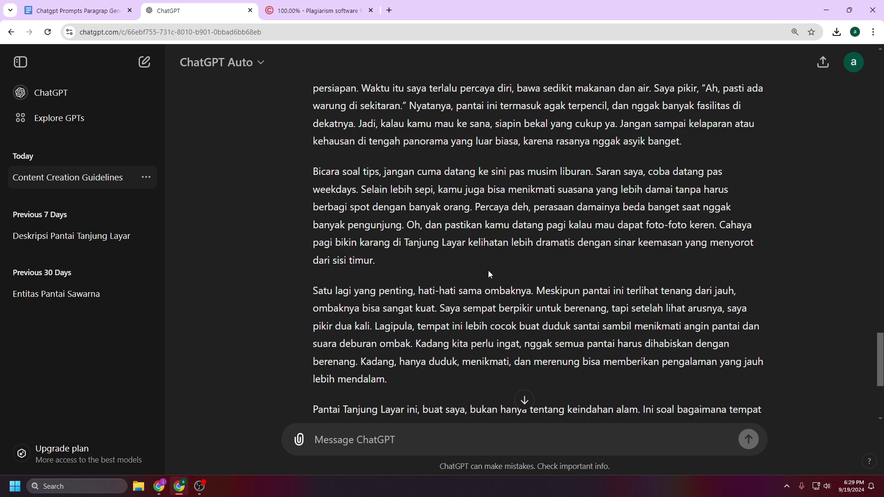
pyautogui.moveTo(446, 244); pyautogui.dragTo(407, 171)
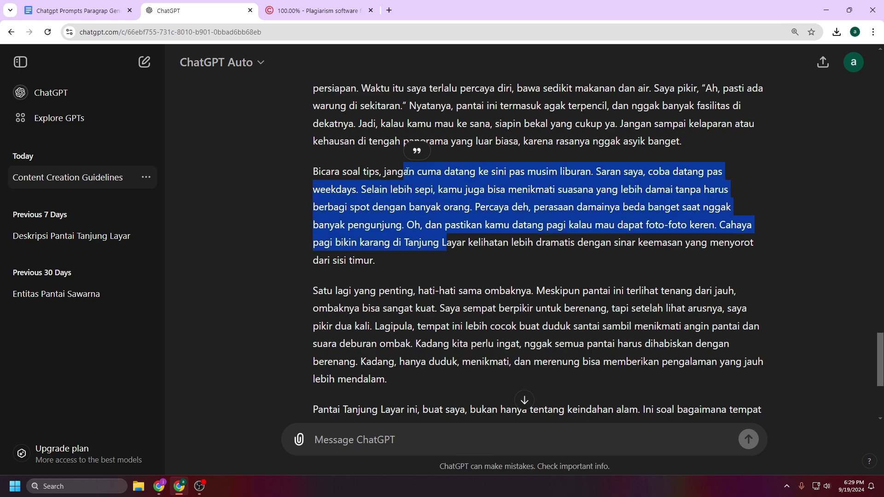
# Switch to the 1Text plagiarism results, enlarge the page, and highlight the checked text's first sentence, ending in "skeptis"
pyautogui.click(294, 10)
pyautogui.scroll(2, 334, 192)
pyautogui.scroll(3, 334, 193)
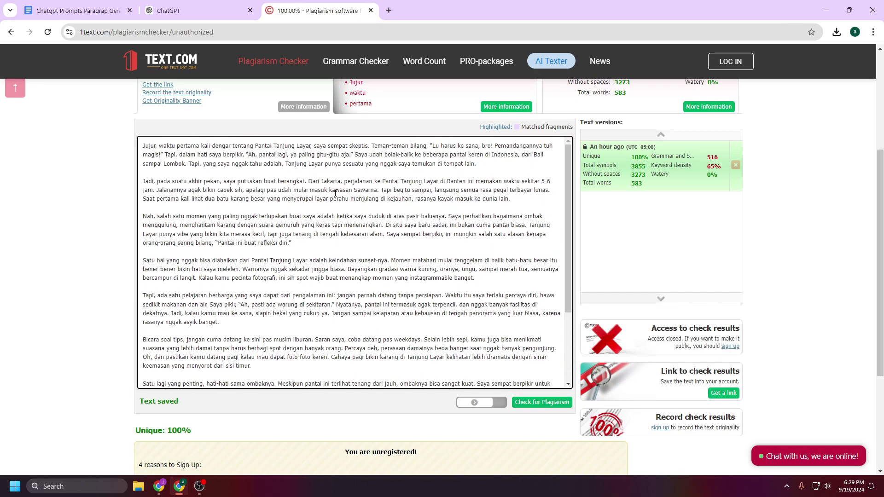
pyautogui.scroll(2, 304, 197)
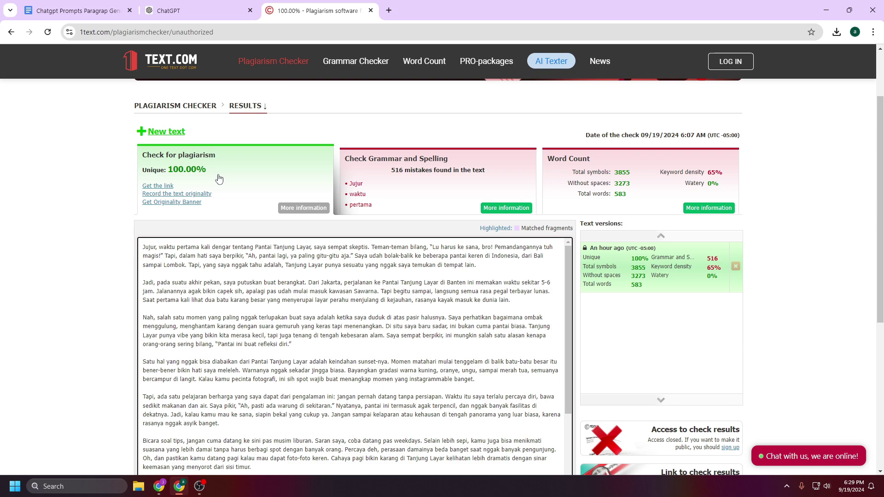
pyautogui.hotkey('ctrl', '0')
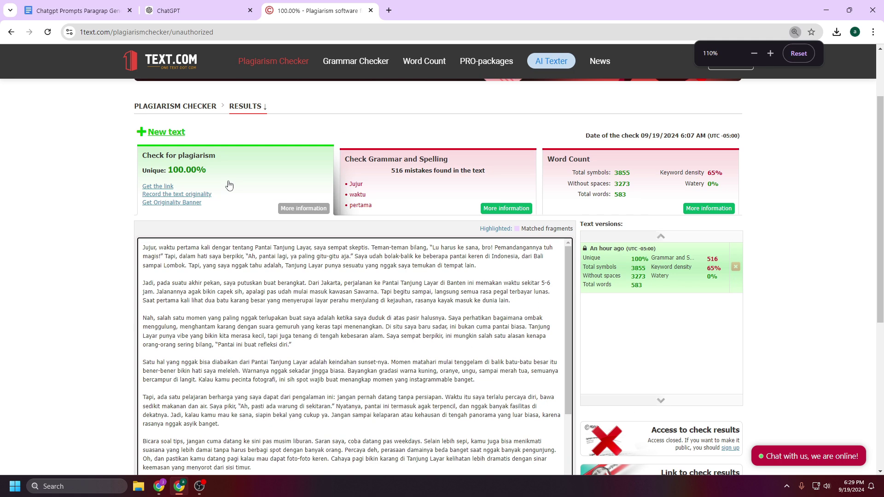
pyautogui.hotkey('ctrl', '+')
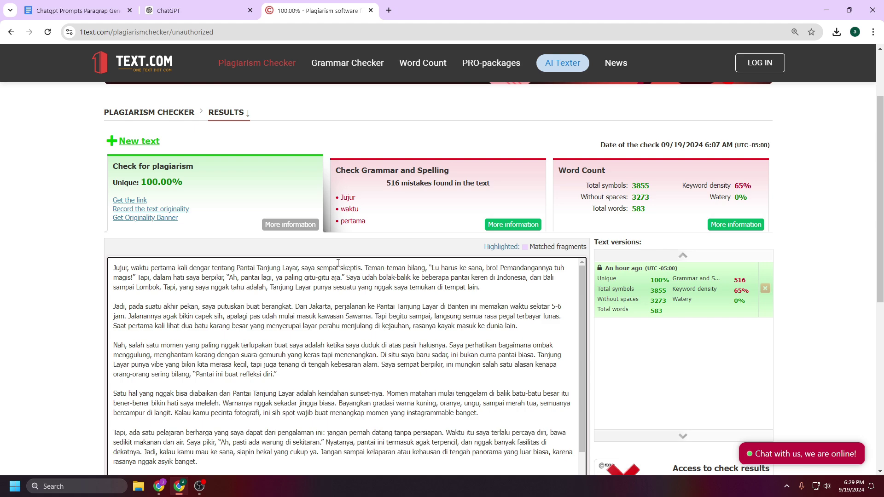
pyautogui.moveTo(361, 268); pyautogui.dragTo(113, 266)
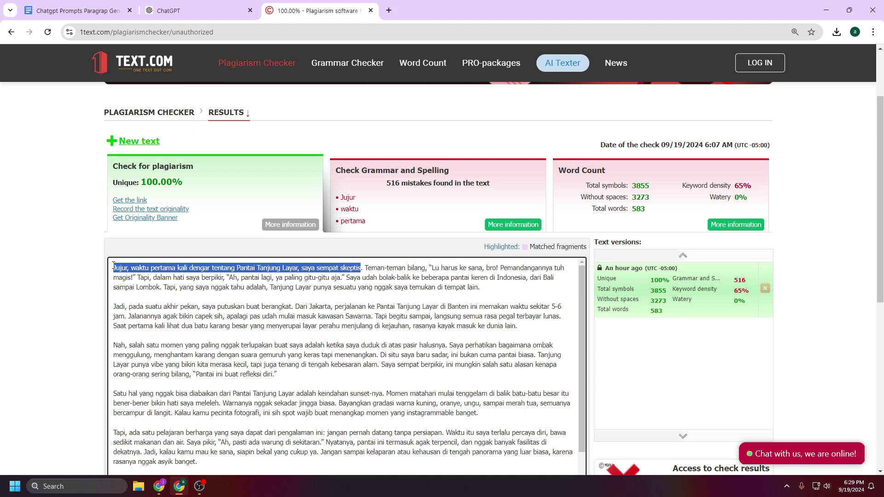
# Highlight the same opening sentence in the ChatGPT article, compare it with the 1Text copy, and return to the chat
pyautogui.click(184, 10)
pyautogui.scroll(20, 503, 284)
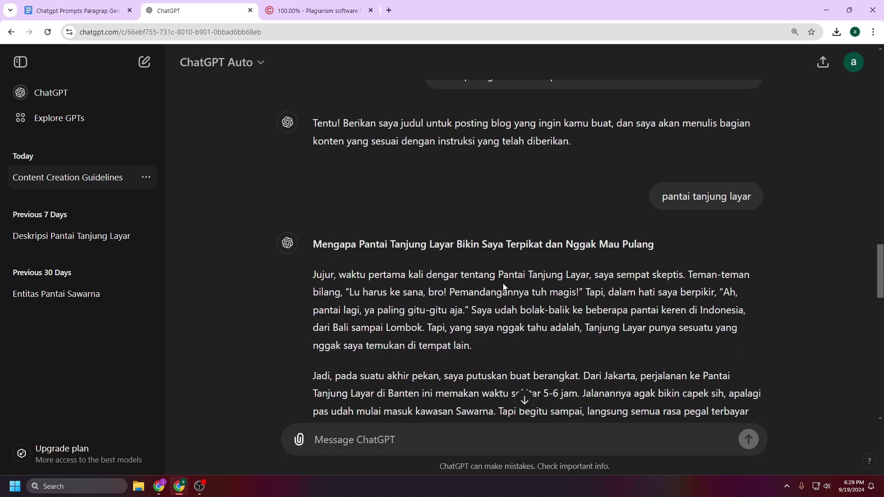
pyautogui.scroll(-3, 503, 285)
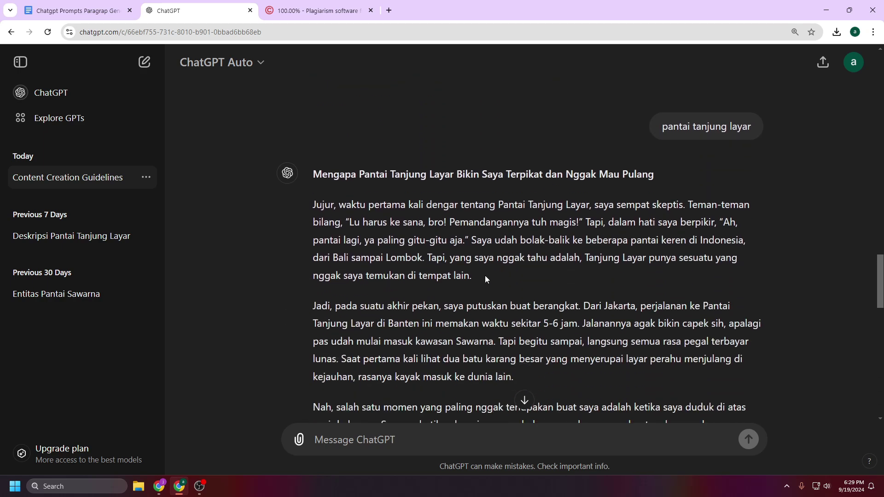
pyautogui.moveTo(313, 204); pyautogui.dragTo(684, 204)
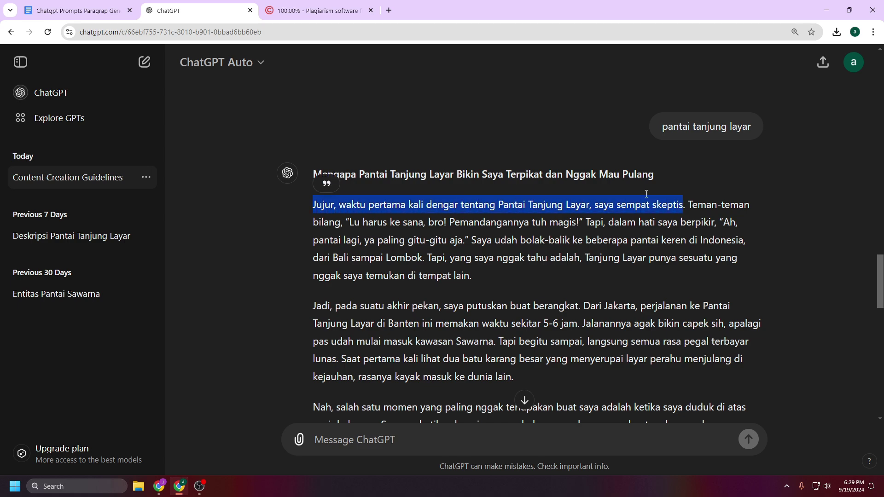
pyautogui.click(318, 10)
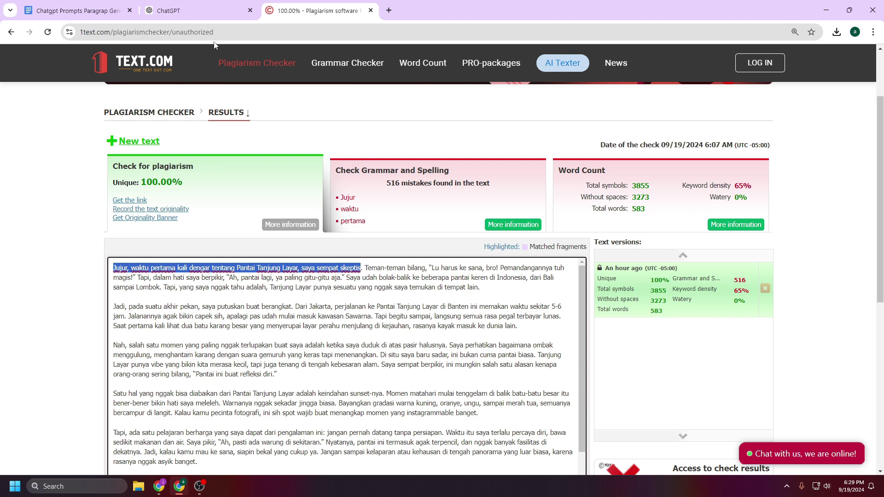
pyautogui.click(207, 7)
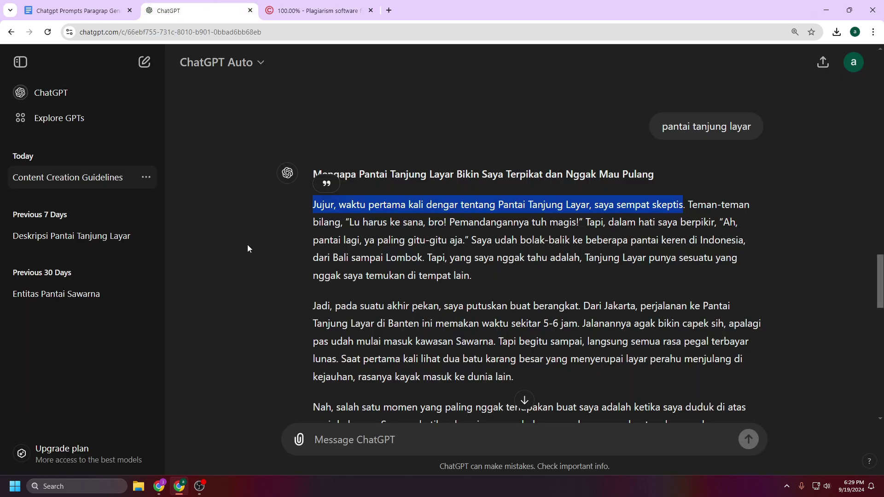
pyautogui.click(149, 178)
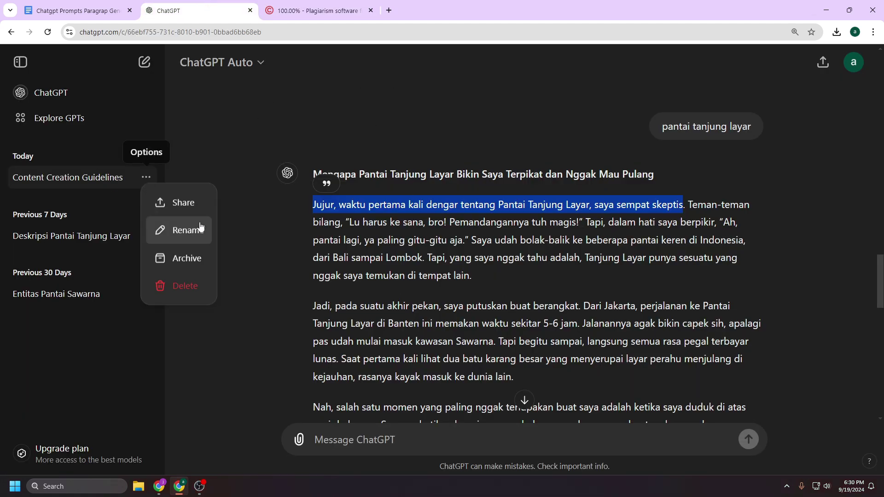
pyautogui.click(260, 296)
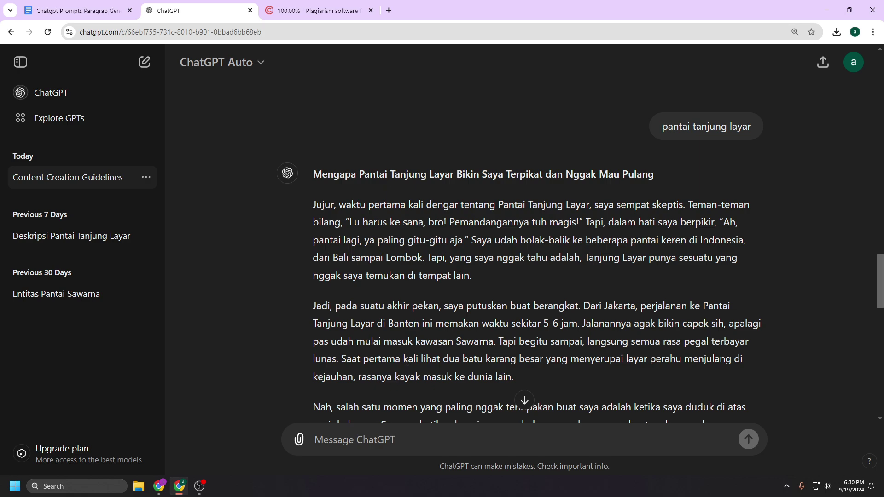
pyautogui.click(524, 400)
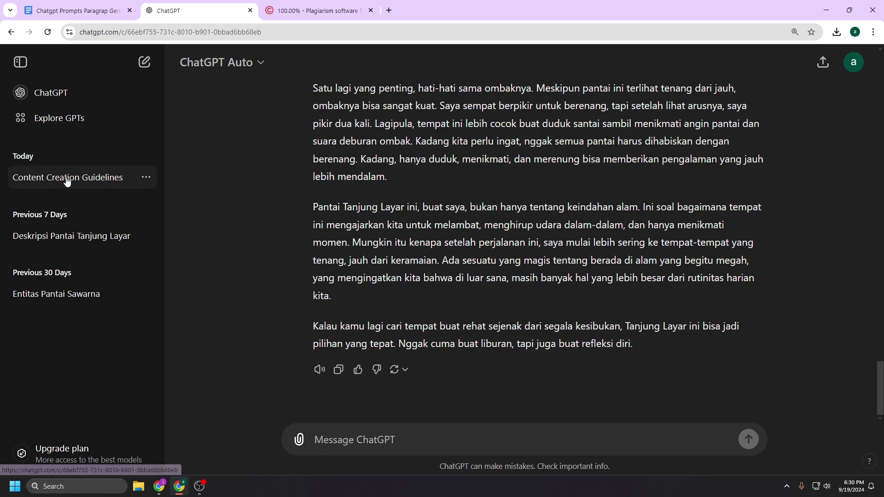
pyautogui.click(146, 177)
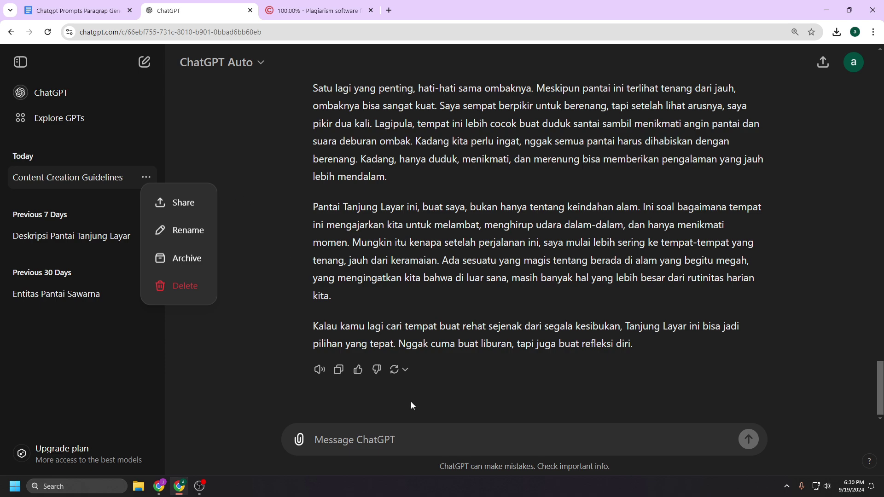
# Submit "pantai karang taraje" as a new title in the same chat and read the generated article to its end
pyautogui.click(404, 437)
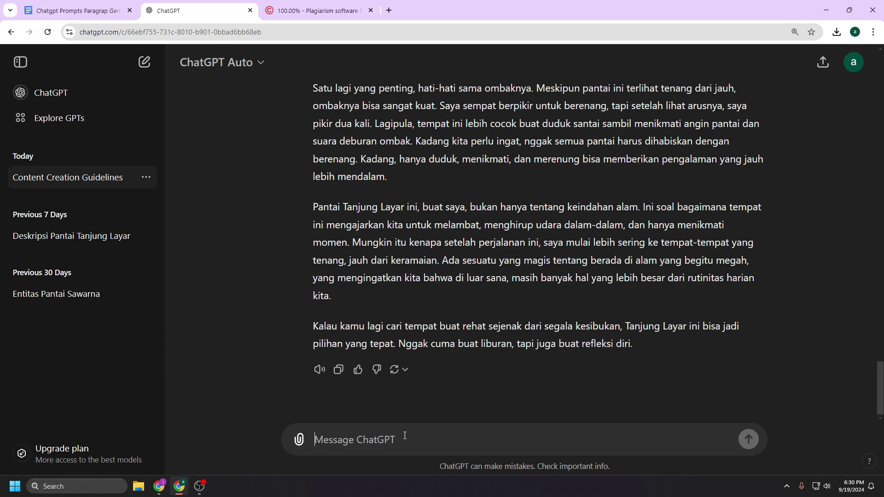
pyautogui.write('pa')
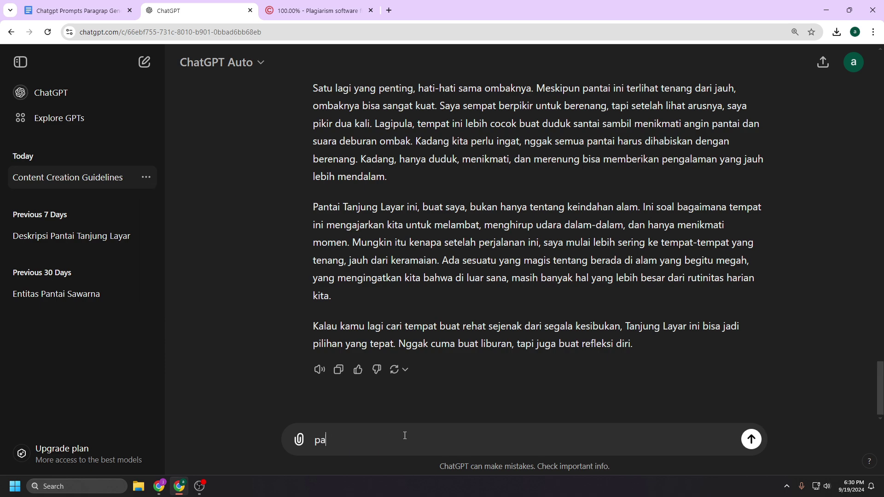
pyautogui.press('BackSpace')
pyautogui.write('antai karang taraje')
pyautogui.press('Return')
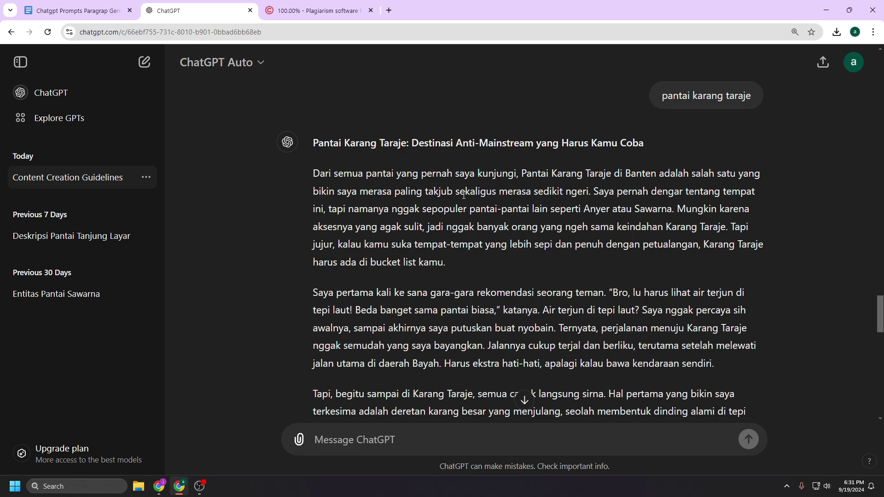
pyautogui.scroll(-12, 464, 193)
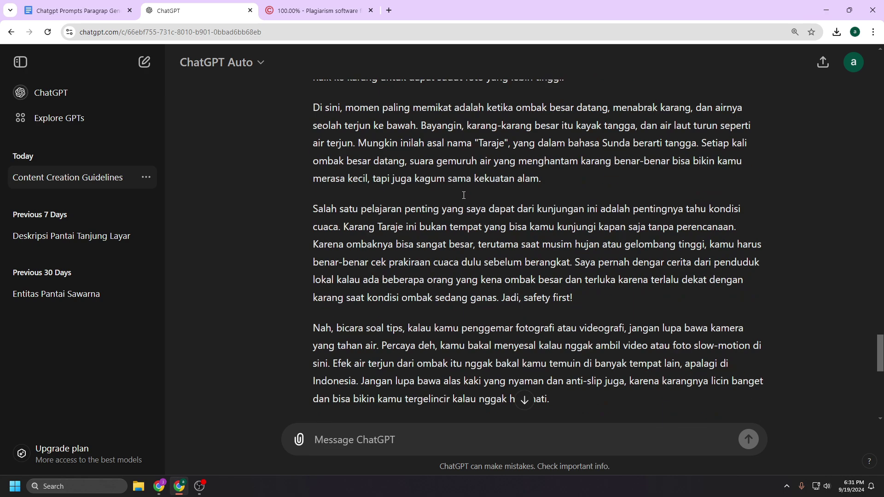
pyautogui.scroll(-7, 464, 194)
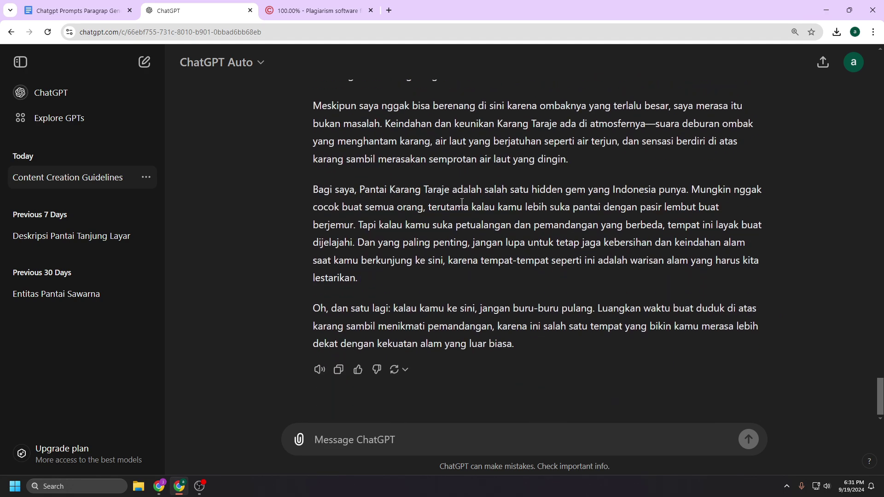
# Open the 1text.com plagiarism checker in a new browser tab
pyautogui.click(388, 10)
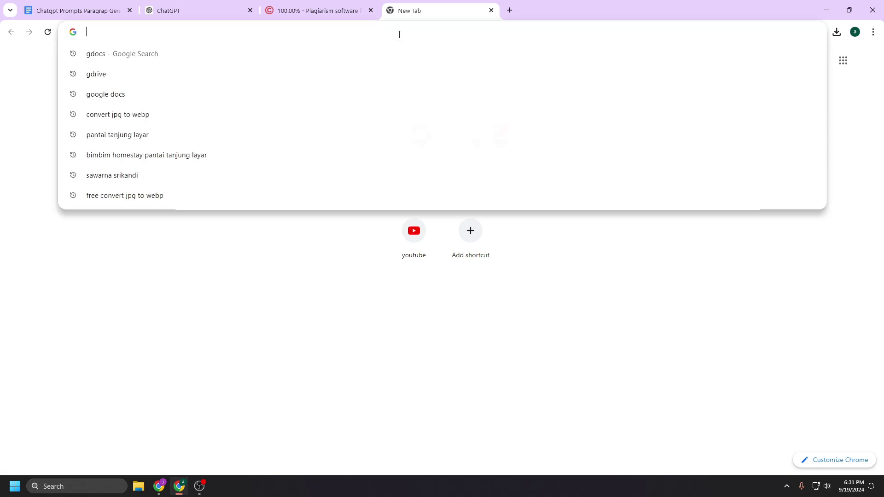
pyautogui.write('1t')
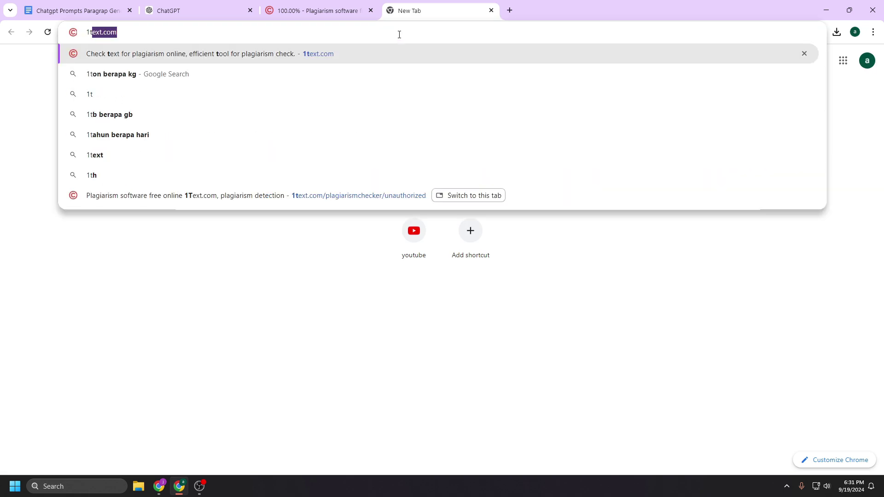
pyautogui.press('Return')
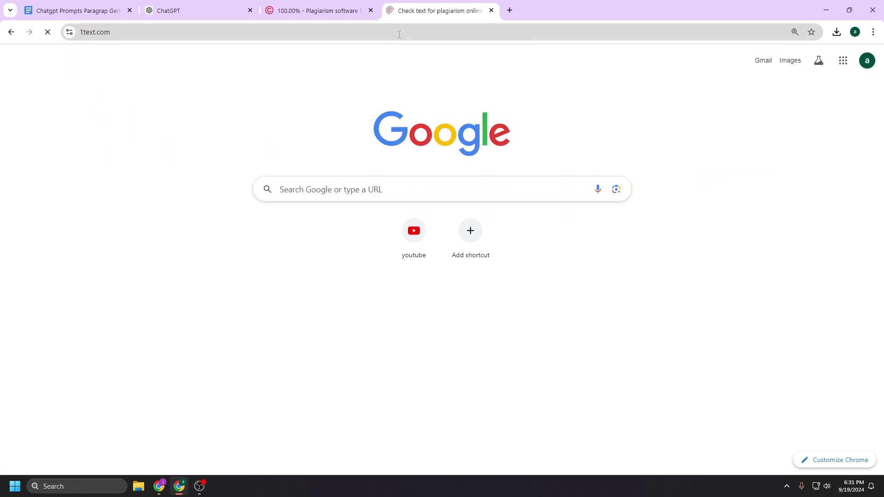
# Copy the Pantai Karang Taraje article from ChatGPT, from the first paragraph below its title through the last paragraph
pyautogui.click(203, 10)
pyautogui.scroll(7, 430, 181)
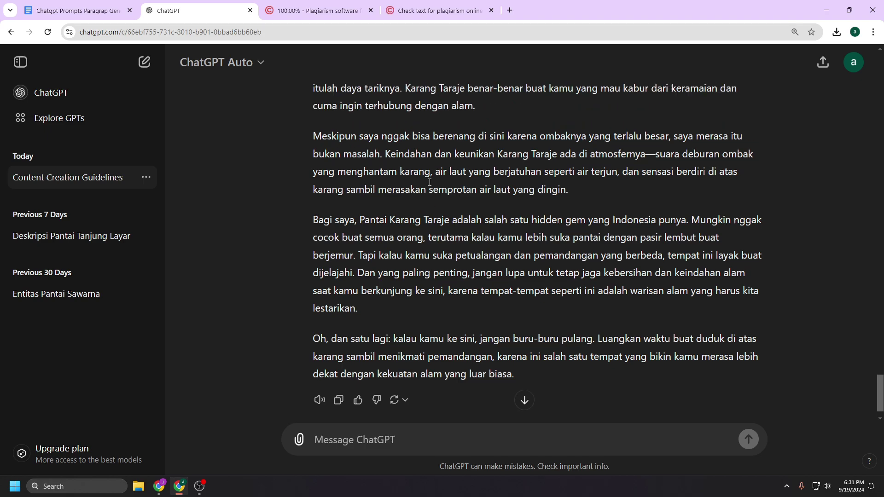
pyautogui.scroll(-3, 431, 181)
pyautogui.scroll(12, 430, 181)
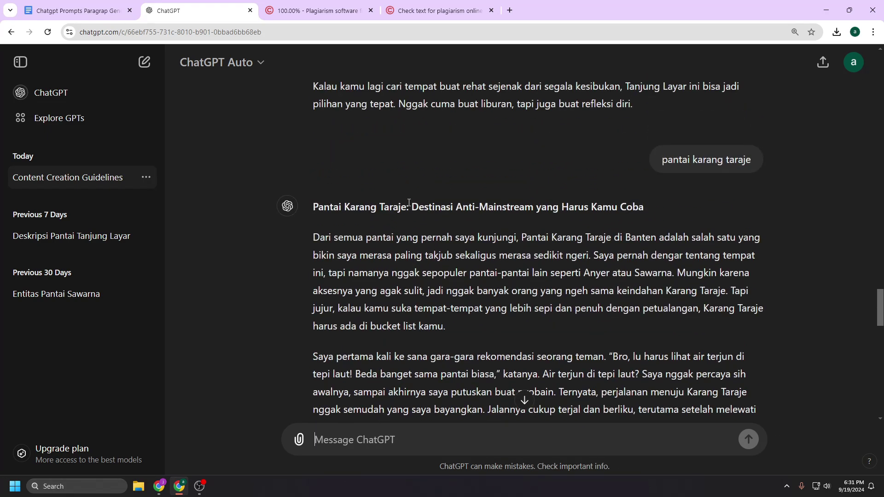
pyautogui.moveTo(313, 235); pyautogui.dragTo(578, 372)
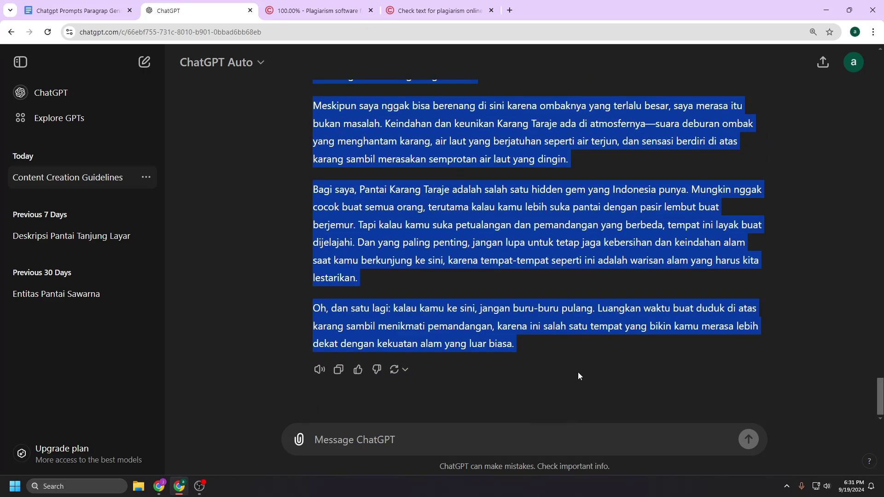
pyautogui.rightClick(499, 235)
pyautogui.click(512, 245)
# Paste the copied article into the new 1Text checker page, start the plagiarism check, and dismiss the sign-up offer
pyautogui.click(425, 9)
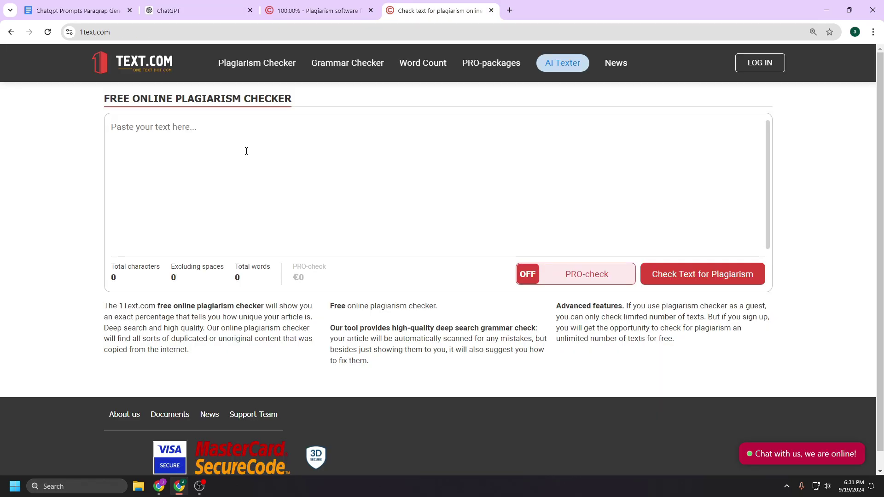
pyautogui.rightClick(193, 128)
pyautogui.click(213, 227)
pyautogui.scroll(1, 484, 176)
pyautogui.scroll(10, 485, 175)
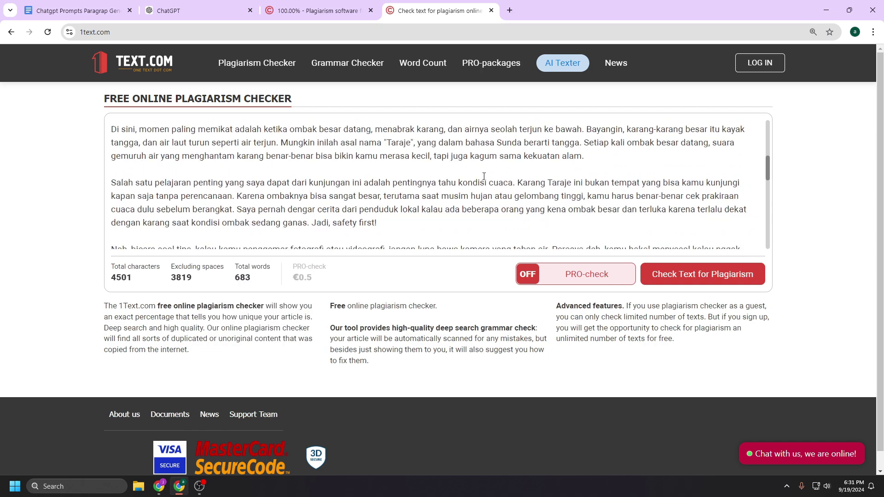
pyautogui.click(712, 283)
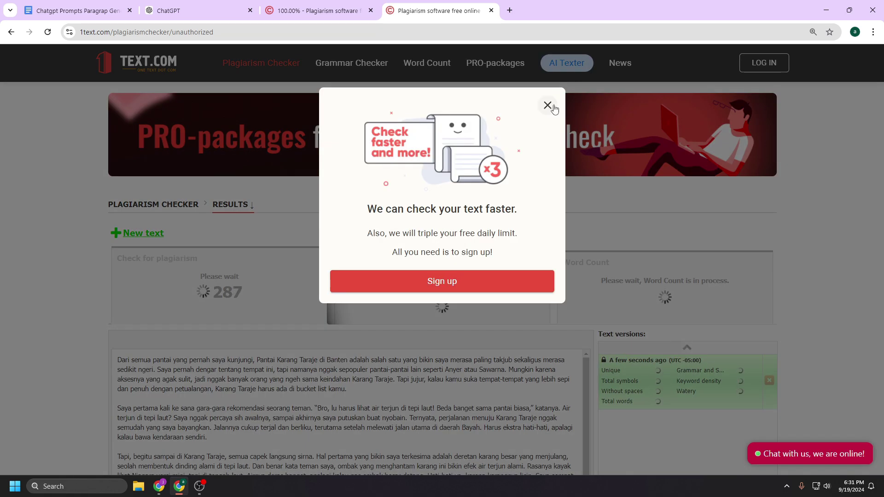
pyautogui.click(547, 106)
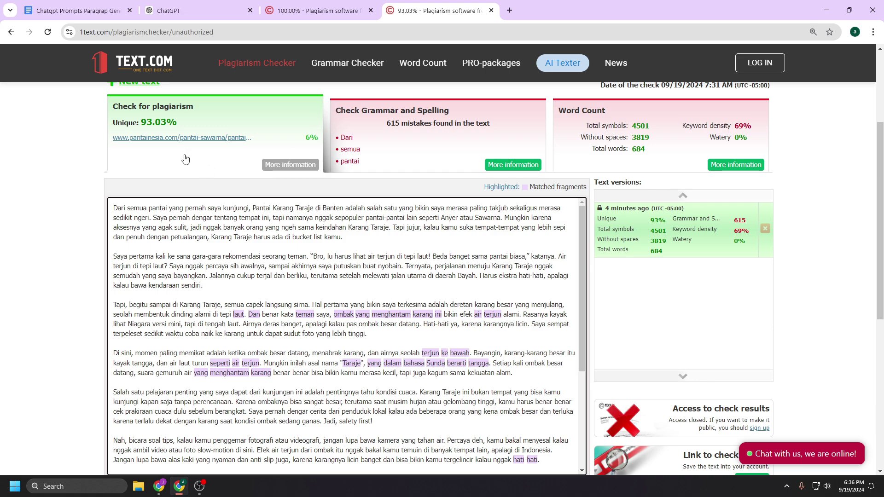
# Review the matched fragments in the Karang Taraje check and compare its result with the earlier Tanjung Layar check
pyautogui.scroll(-2, 332, 242)
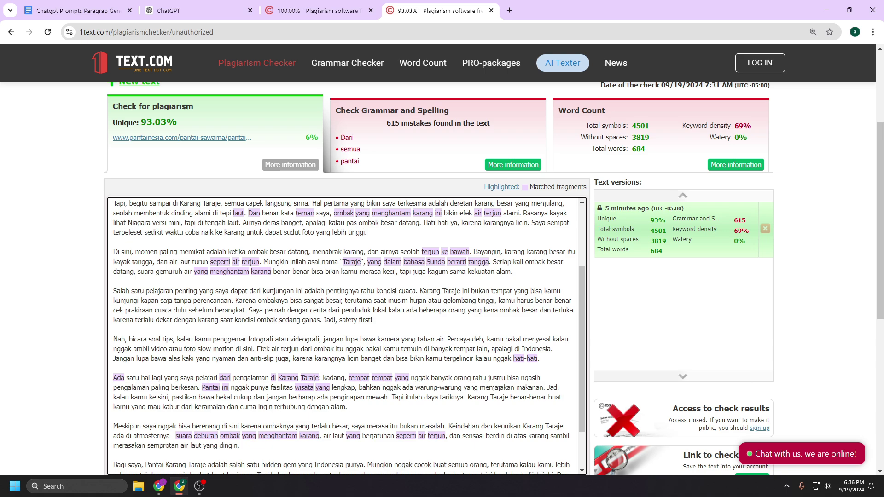
pyautogui.click(297, 16)
pyautogui.click(420, 3)
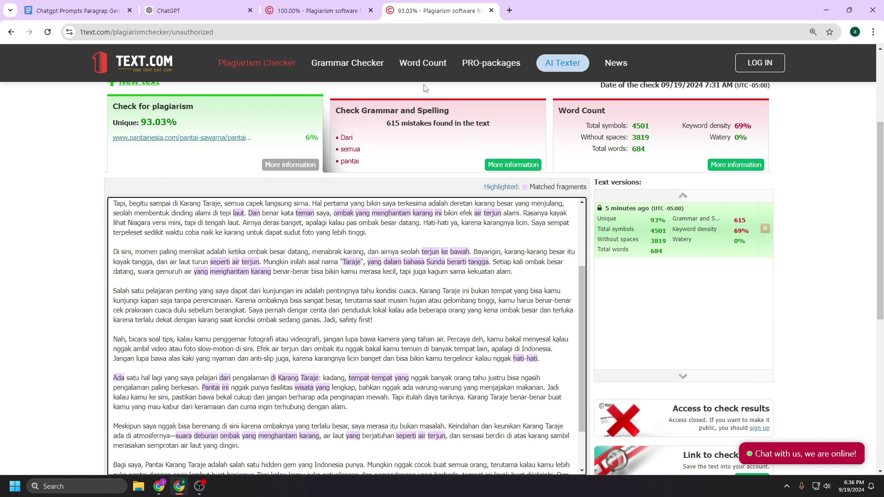